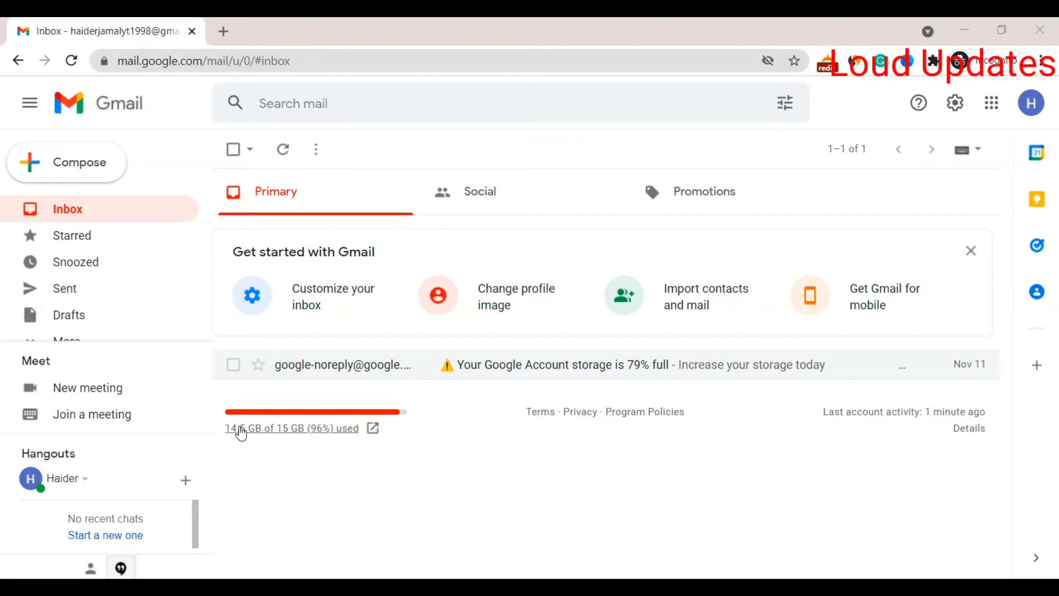
# Step: From Gmail's storage usage figure, open the Google One storage page in a new tab
pyautogui.moveTo(227, 429); pyautogui.dragTo(398, 429)
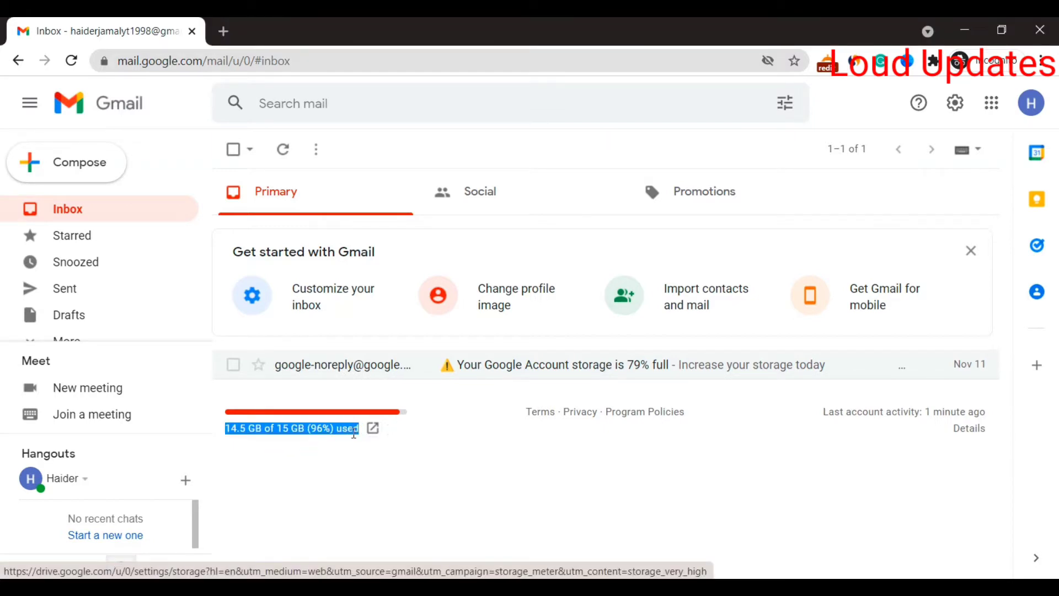
pyautogui.click(334, 478)
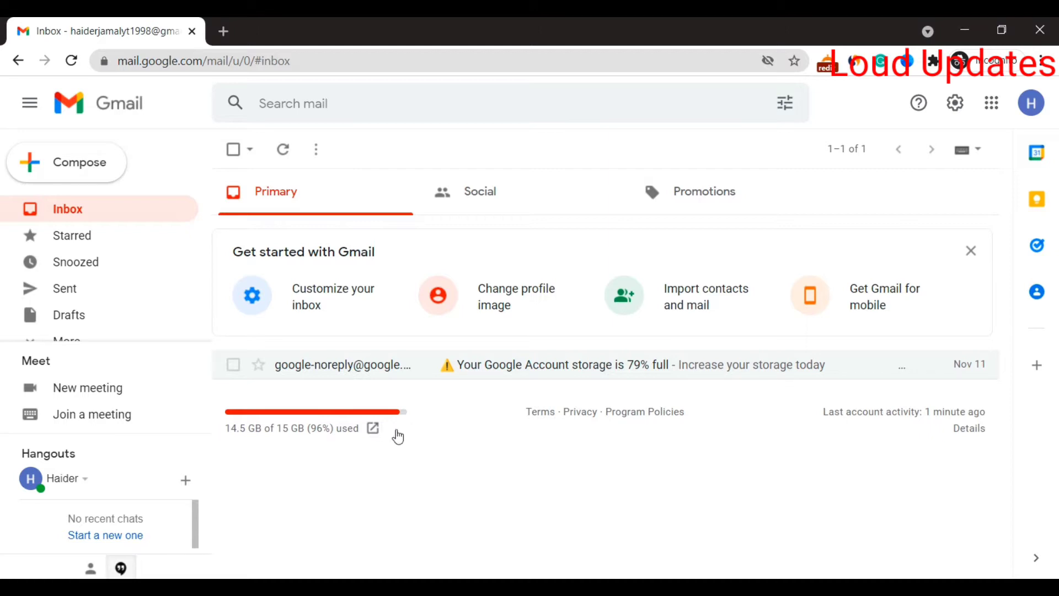
pyautogui.click(372, 430)
pyautogui.click(91, 32)
pyautogui.click(321, 445)
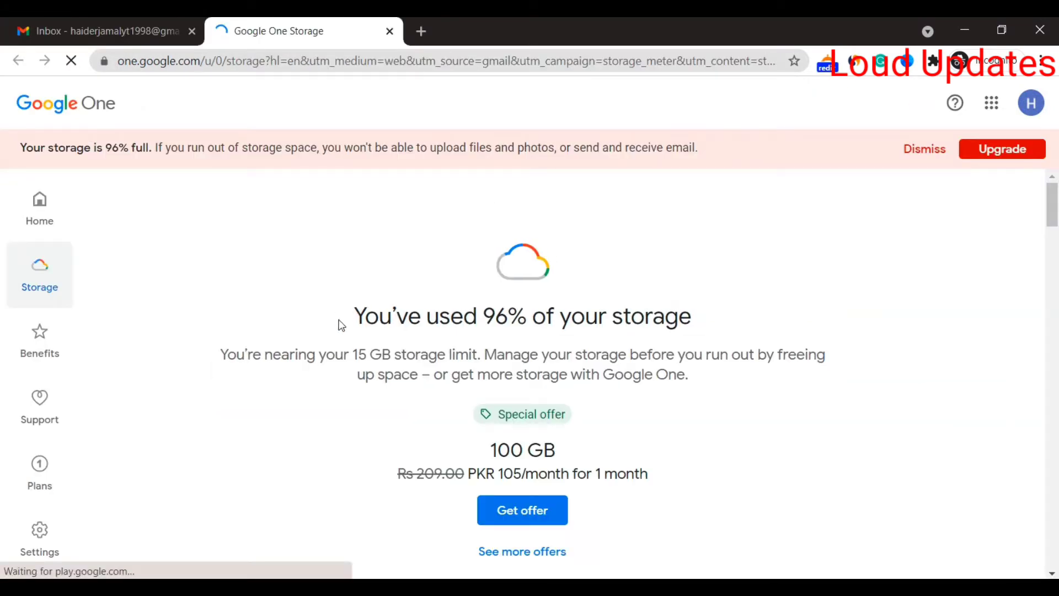
# Step: Review the 96% storage used heading and the 15 GB storage limit
pyautogui.moveTo(339, 325); pyautogui.dragTo(644, 321)
pyautogui.click(645, 321)
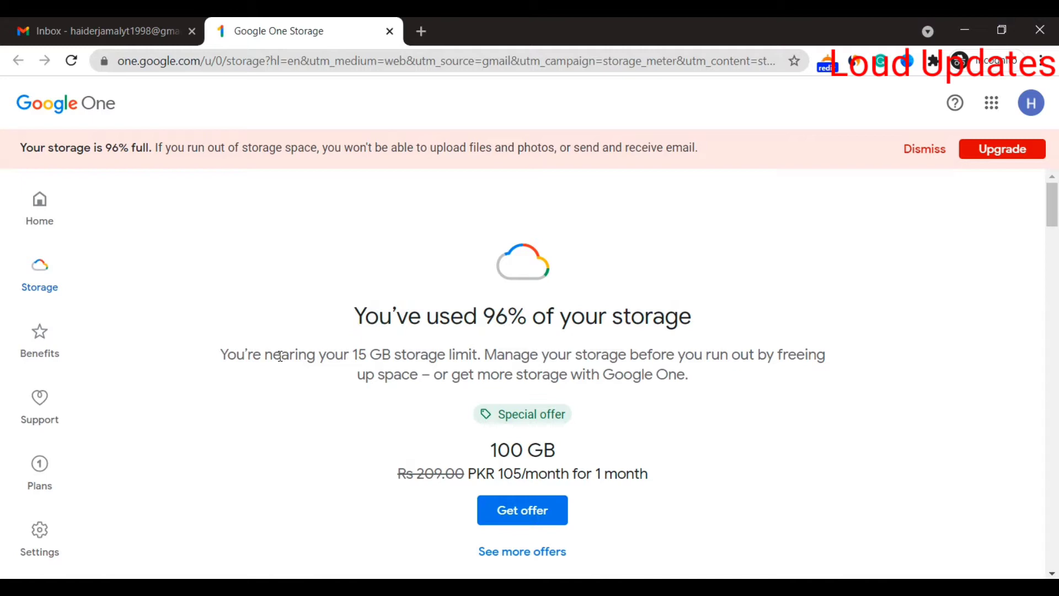
pyautogui.moveTo(353, 354); pyautogui.dragTo(490, 354)
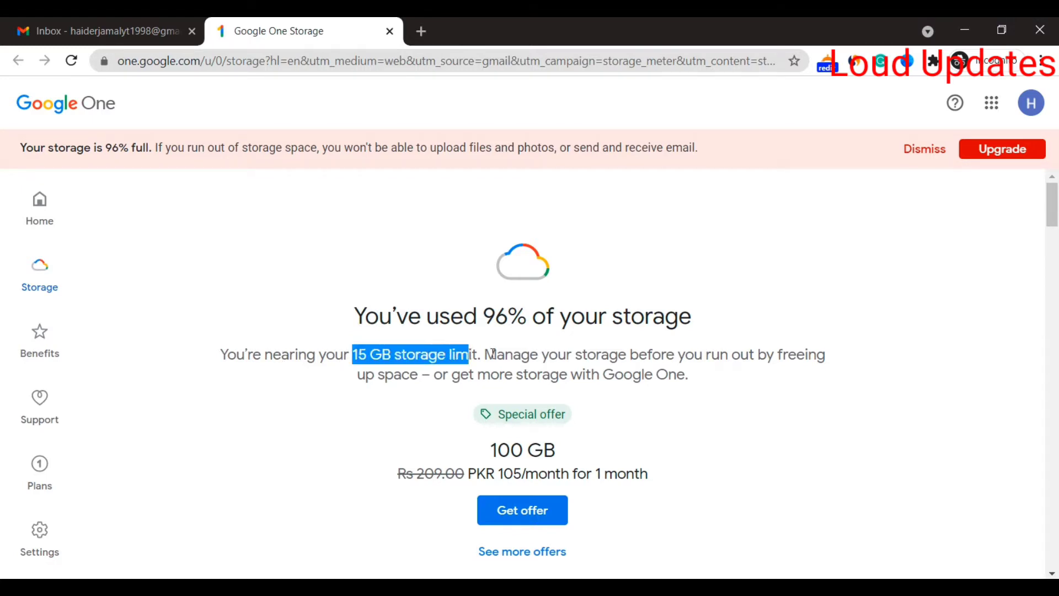
pyautogui.click(492, 354)
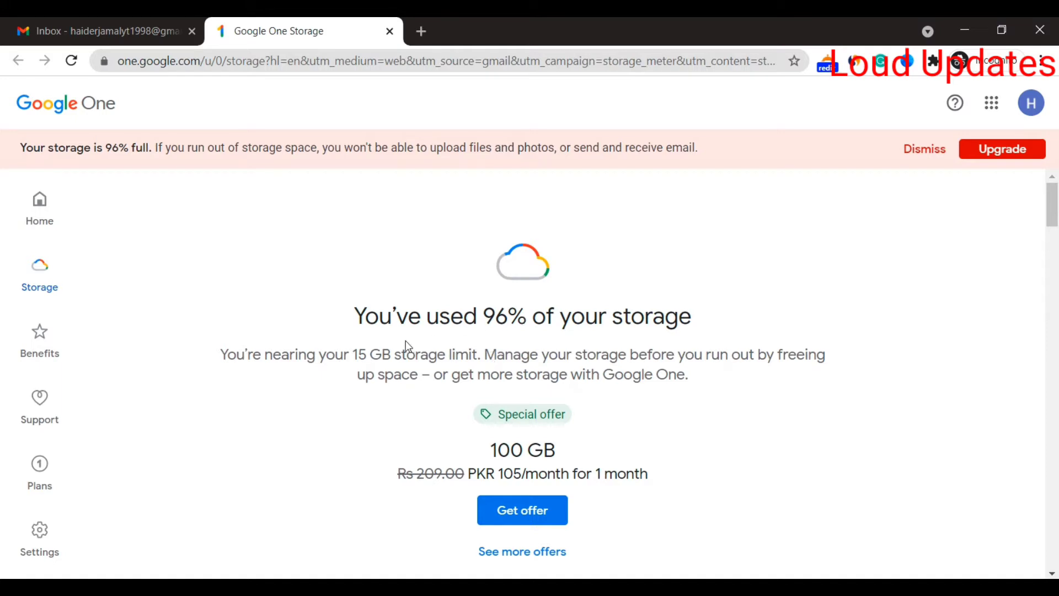
pyautogui.scroll(-1, 498, 294)
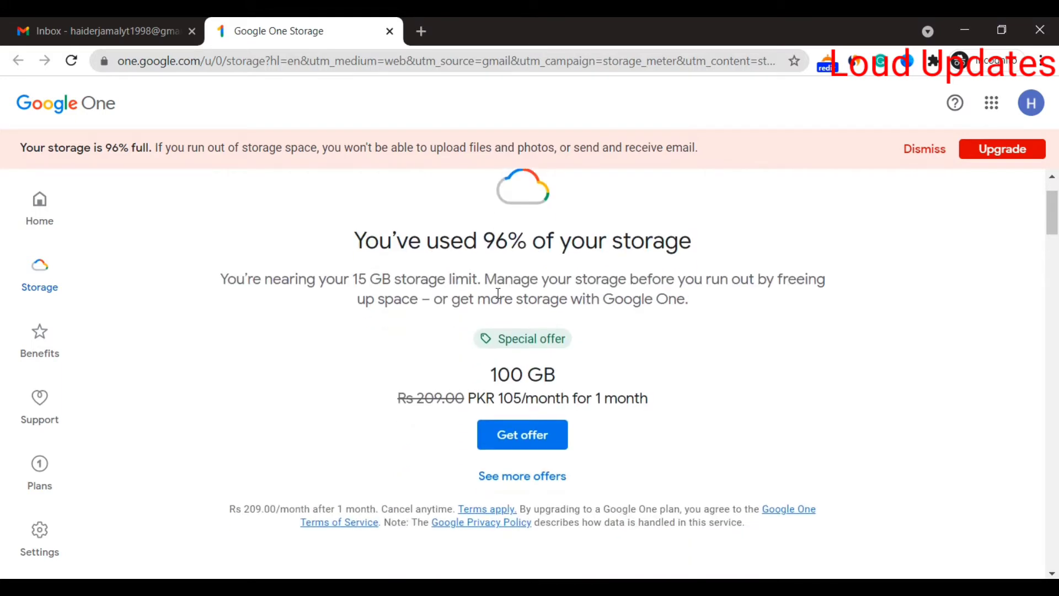
# Step: Review the 100 GB plan offer and its discounted monthly price, then view more plans
pyautogui.moveTo(486, 368); pyautogui.dragTo(576, 365)
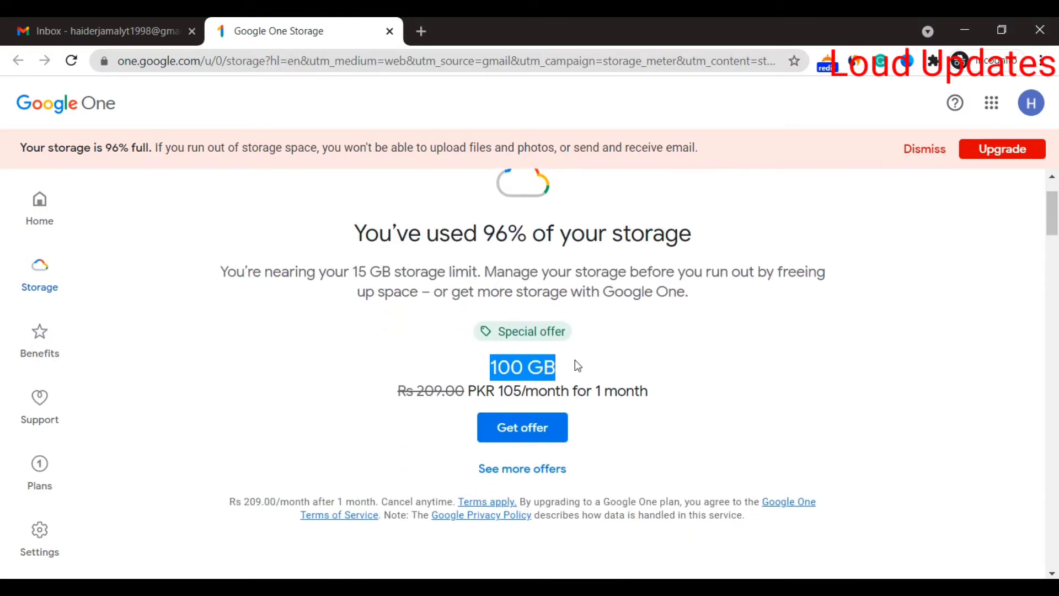
pyautogui.click(577, 405)
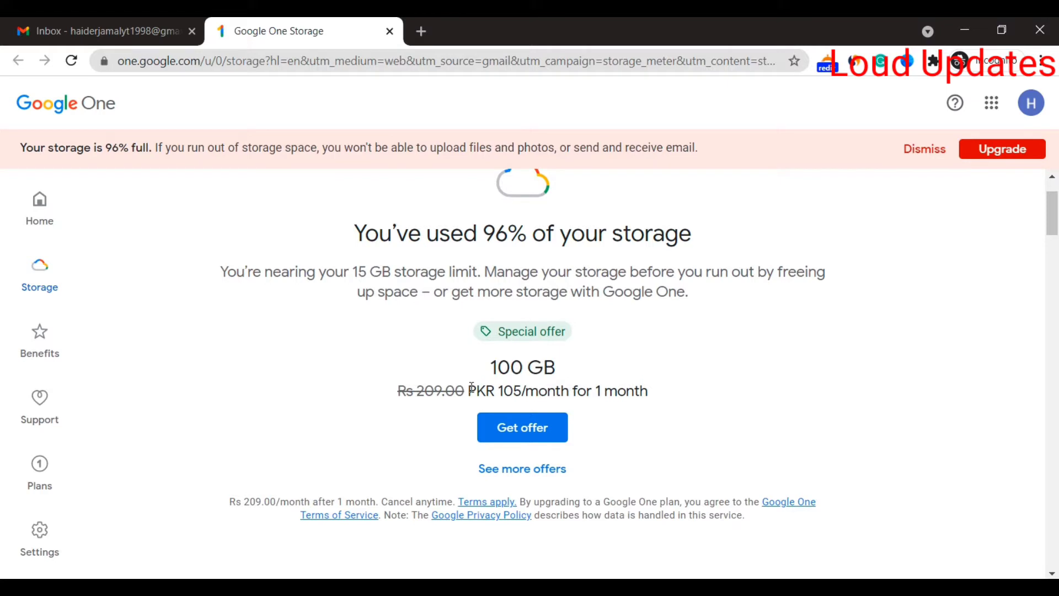
pyautogui.moveTo(468, 390); pyautogui.dragTo(651, 392)
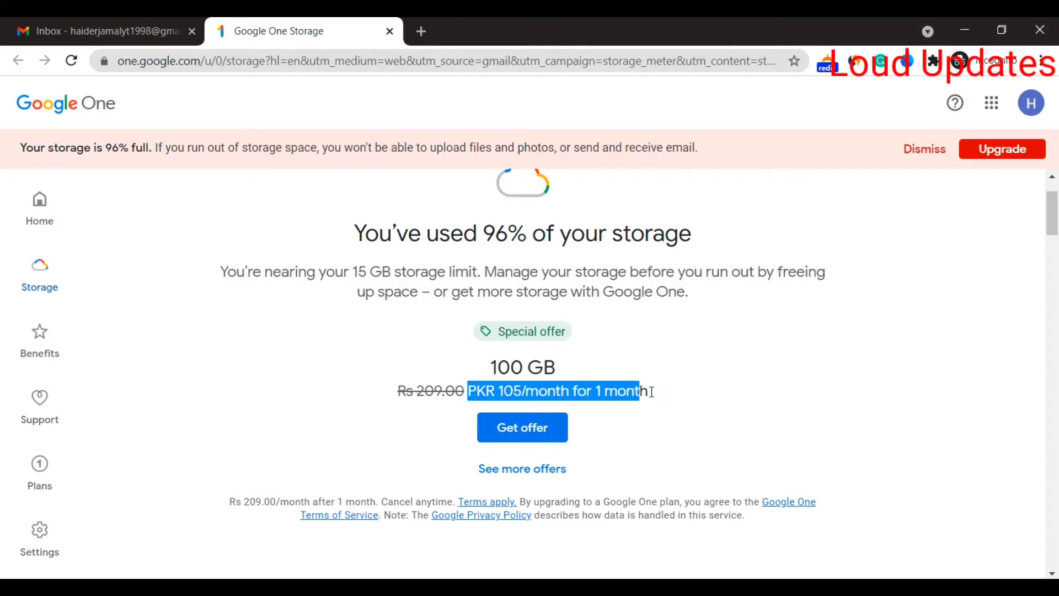
pyautogui.click(651, 391)
pyautogui.scroll(-1, 642, 394)
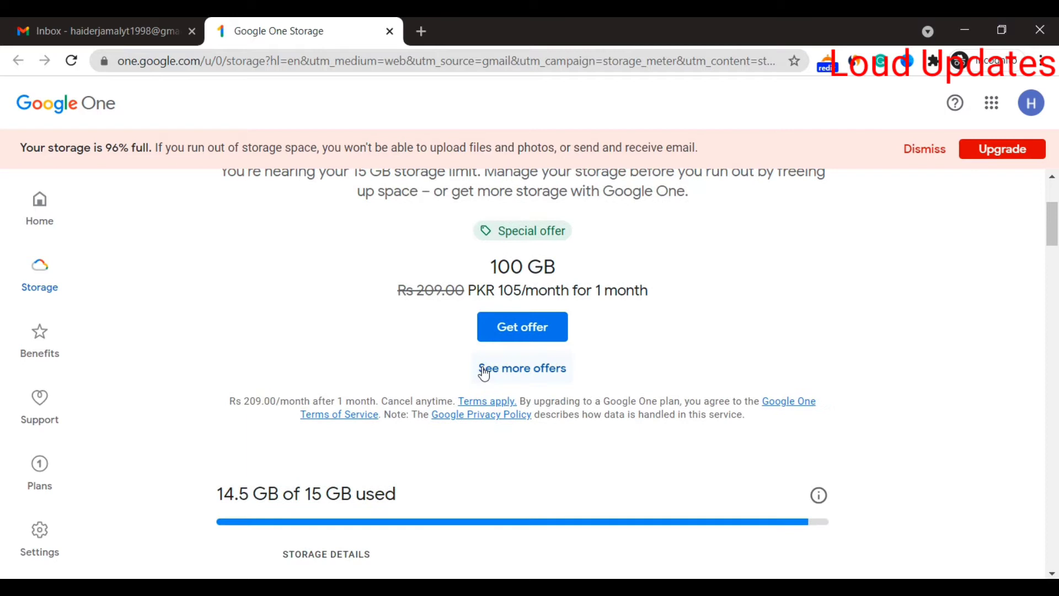
pyautogui.click(484, 369)
# Step: Check Storage details: 14.5 GB of 15 GB used, all by Google Drive
pyautogui.moveTo(219, 284); pyautogui.dragTo(435, 268)
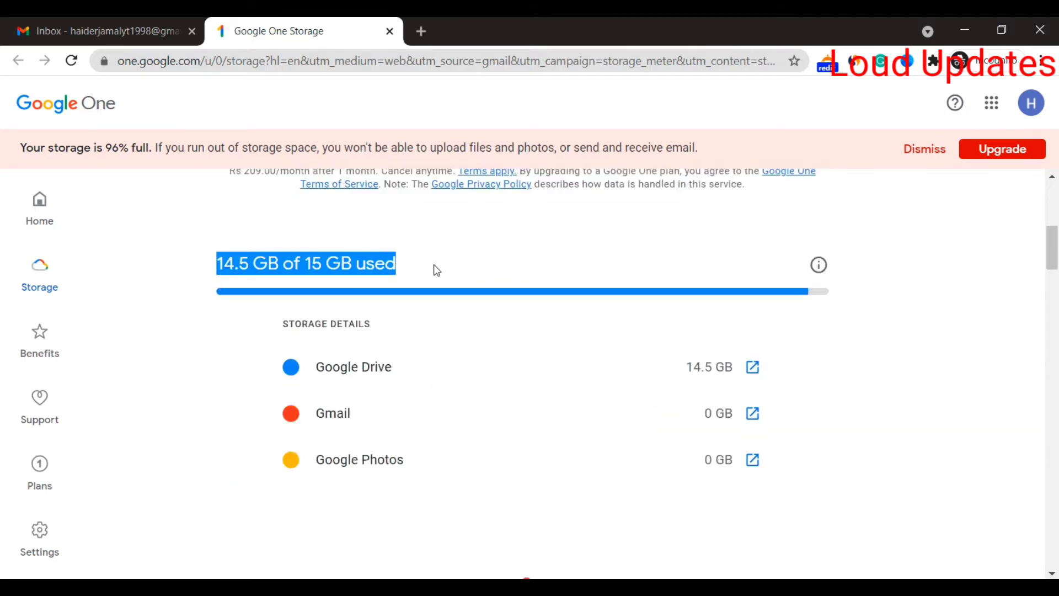
pyautogui.moveTo(279, 323); pyautogui.dragTo(392, 328)
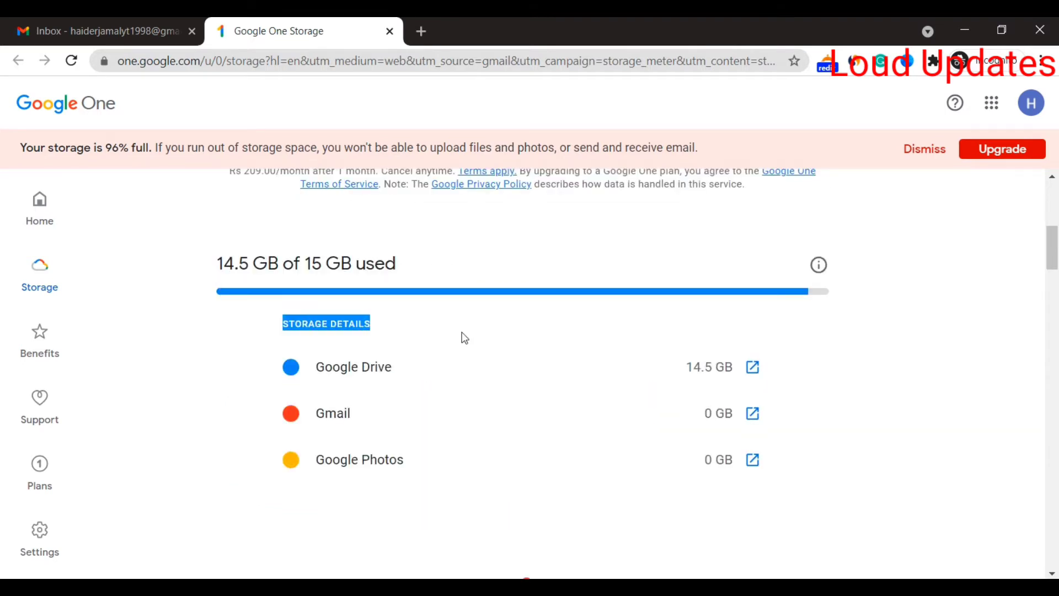
pyautogui.moveTo(314, 367); pyautogui.dragTo(400, 370)
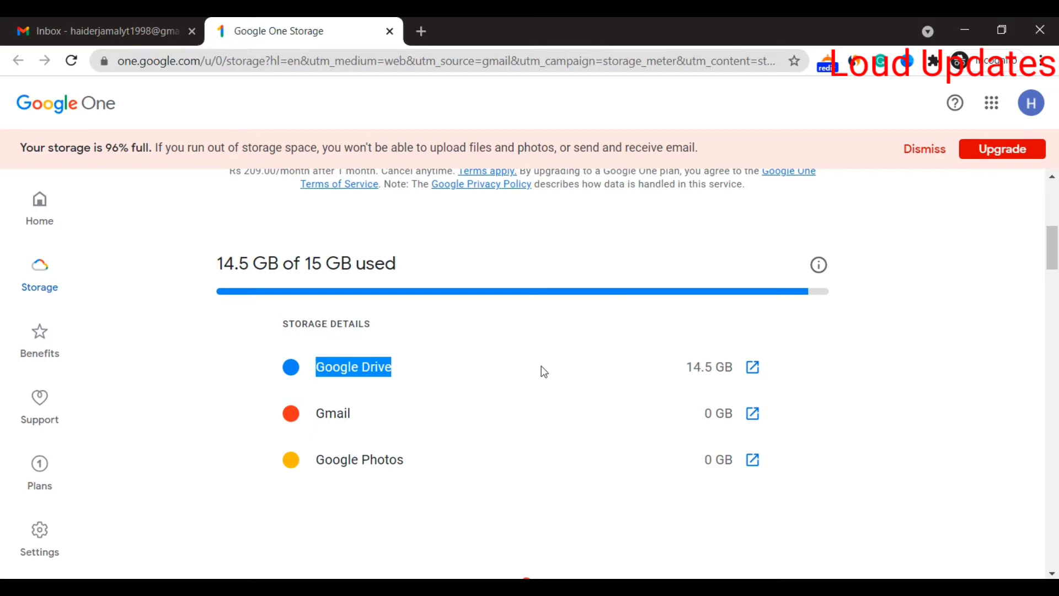
pyautogui.doubleClick(694, 367)
pyautogui.click(308, 414)
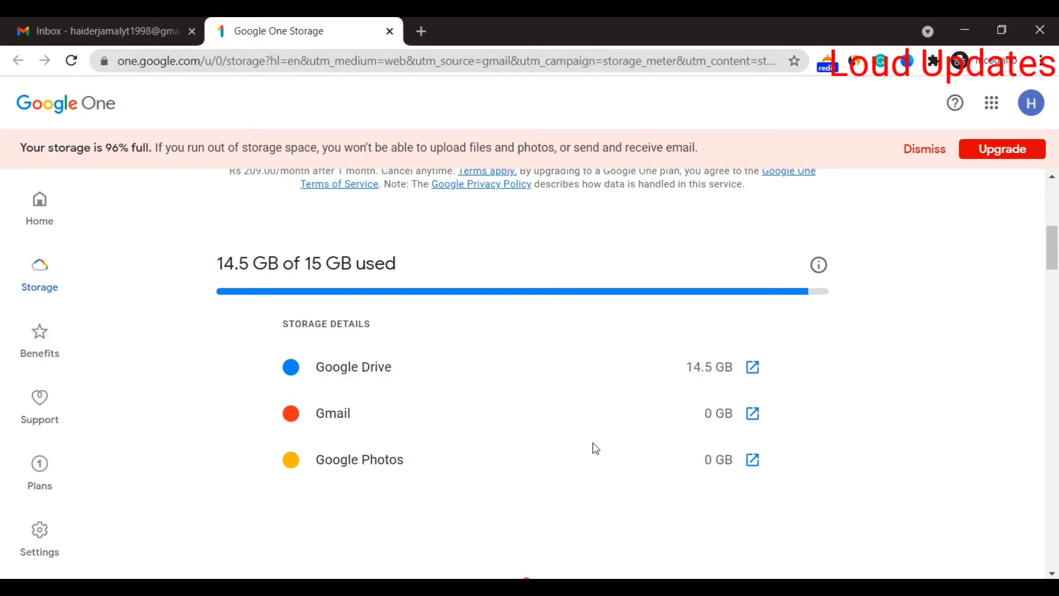
pyautogui.scroll(-4, 389, 303)
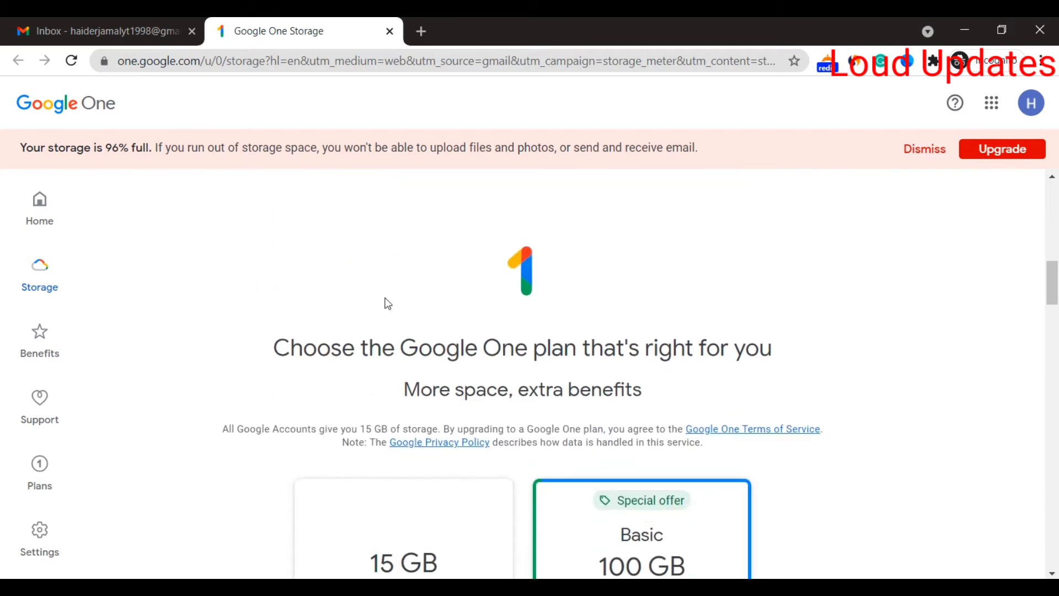
pyautogui.moveTo(274, 347)
pyautogui.mouseDown()
pyautogui.moveTo(687, 352)
pyautogui.moveTo(721, 402)
pyautogui.mouseUp()
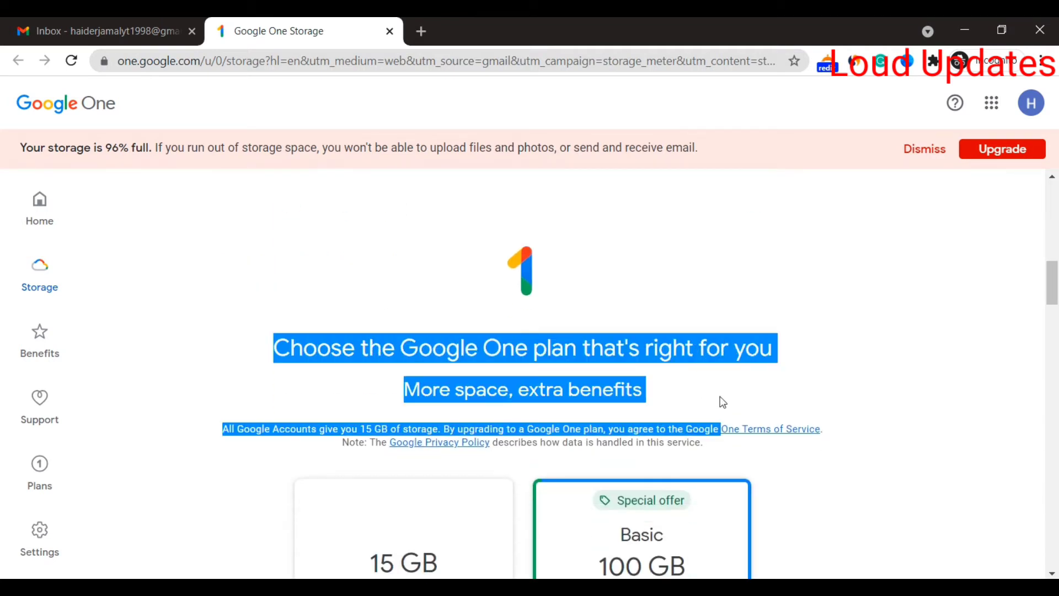
pyautogui.click(564, 368)
pyautogui.scroll(-2, 646, 245)
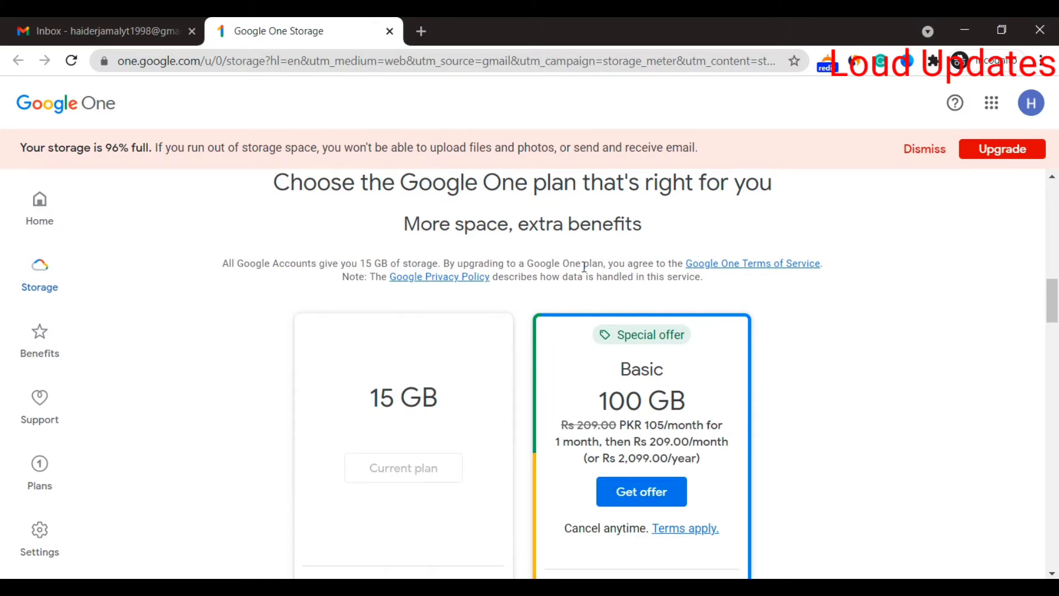
pyautogui.moveTo(370, 396); pyautogui.dragTo(444, 403)
pyautogui.click(444, 404)
pyautogui.scroll(-1, 374, 399)
pyautogui.moveTo(372, 399); pyautogui.dragTo(328, 372)
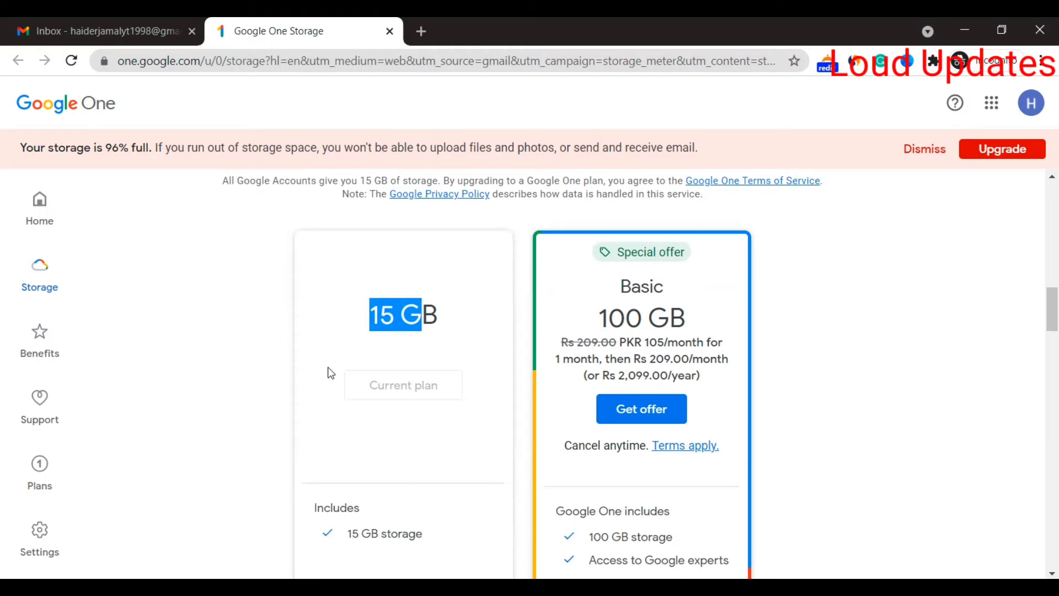
pyautogui.scroll(-3, 329, 373)
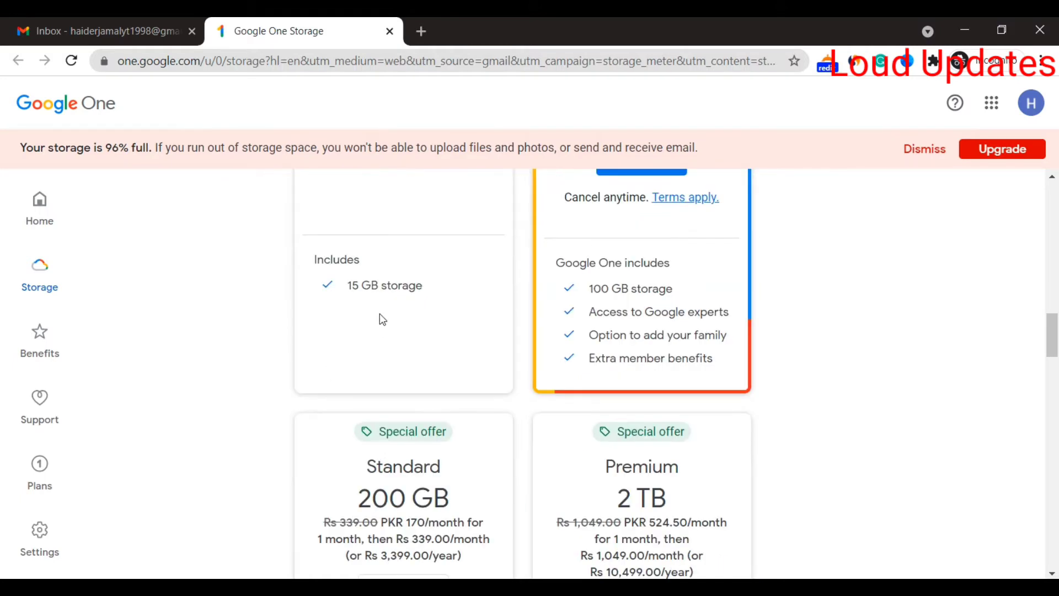
pyautogui.scroll(2, 595, 364)
pyautogui.scroll(1, 595, 364)
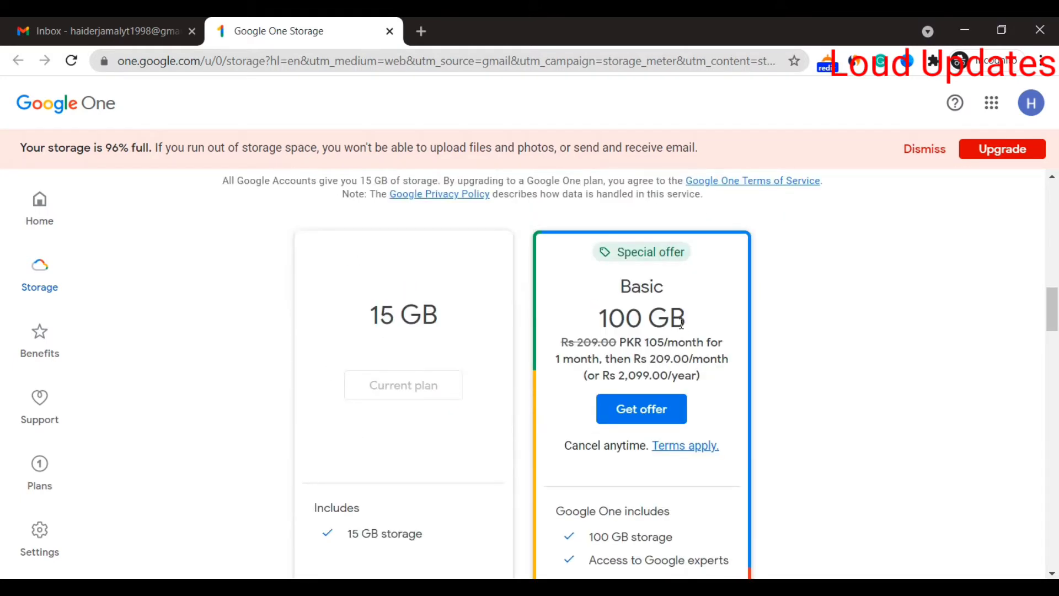
pyautogui.moveTo(647, 358); pyautogui.dragTo(710, 360)
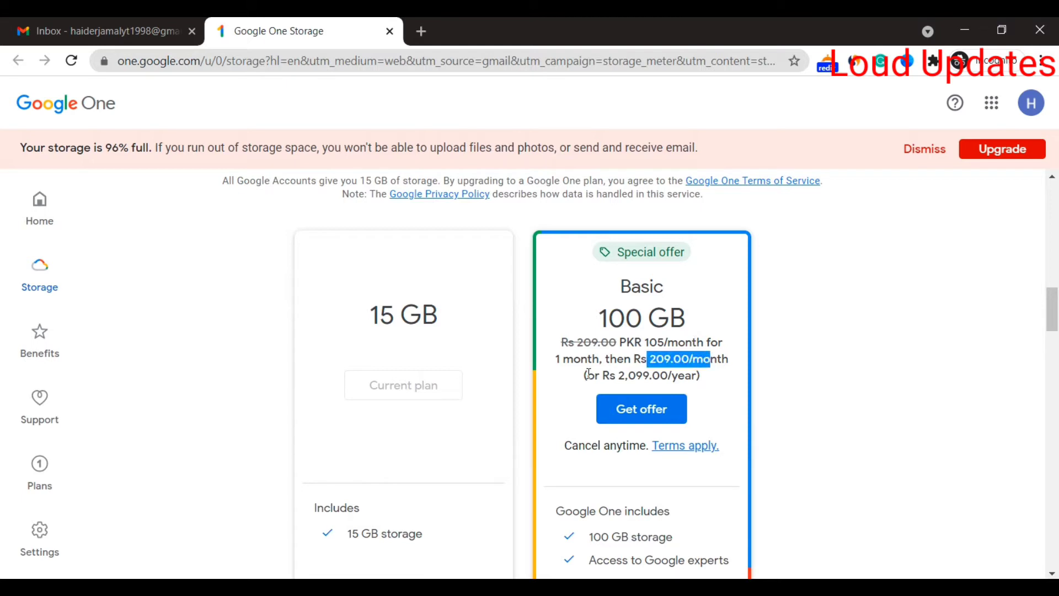
pyautogui.moveTo(584, 375)
pyautogui.mouseDown()
pyautogui.moveTo(644, 375)
pyautogui.moveTo(648, 359)
pyautogui.moveTo(695, 359)
pyautogui.moveTo(710, 376)
pyautogui.mouseUp()
pyautogui.click(710, 376)
pyautogui.scroll(-1, 719, 364)
pyautogui.scroll(-1, 642, 346)
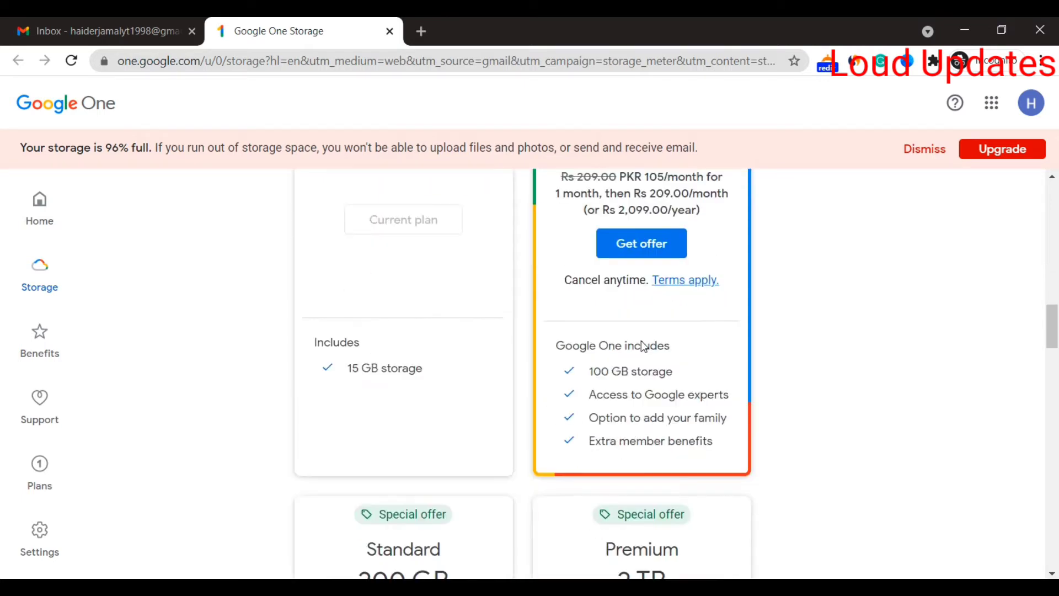
pyautogui.moveTo(563, 280); pyautogui.dragTo(634, 280)
pyautogui.click(610, 325)
pyautogui.moveTo(588, 371); pyautogui.dragTo(638, 372)
pyautogui.moveTo(589, 395); pyautogui.dragTo(657, 400)
pyautogui.moveTo(589, 417); pyautogui.dragTo(693, 418)
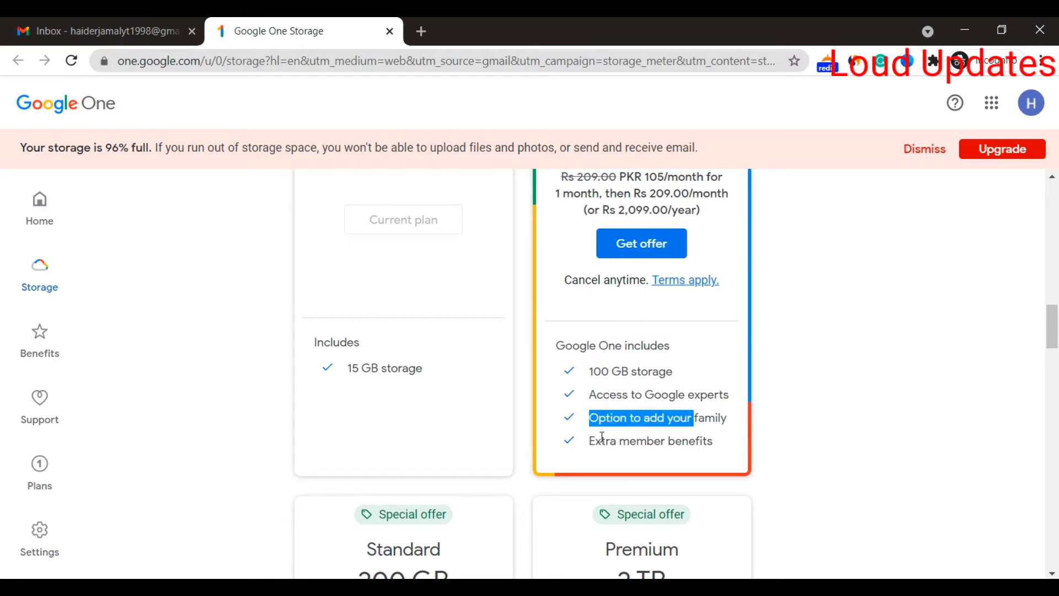
pyautogui.moveTo(589, 441); pyautogui.dragTo(660, 443)
pyautogui.click(659, 443)
pyautogui.scroll(-2, 671, 379)
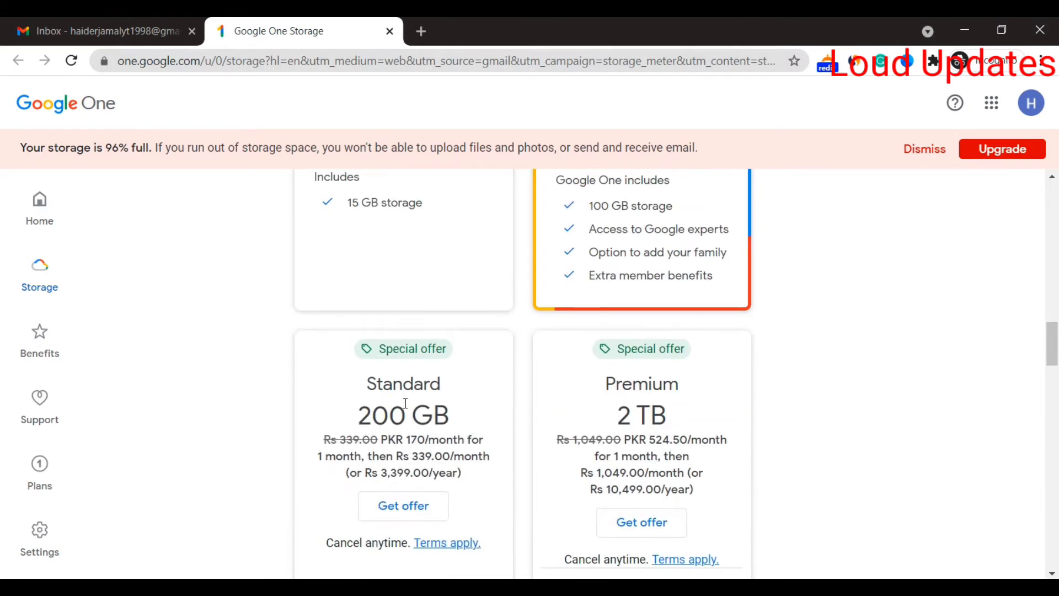
pyautogui.moveTo(357, 413); pyautogui.dragTo(429, 422)
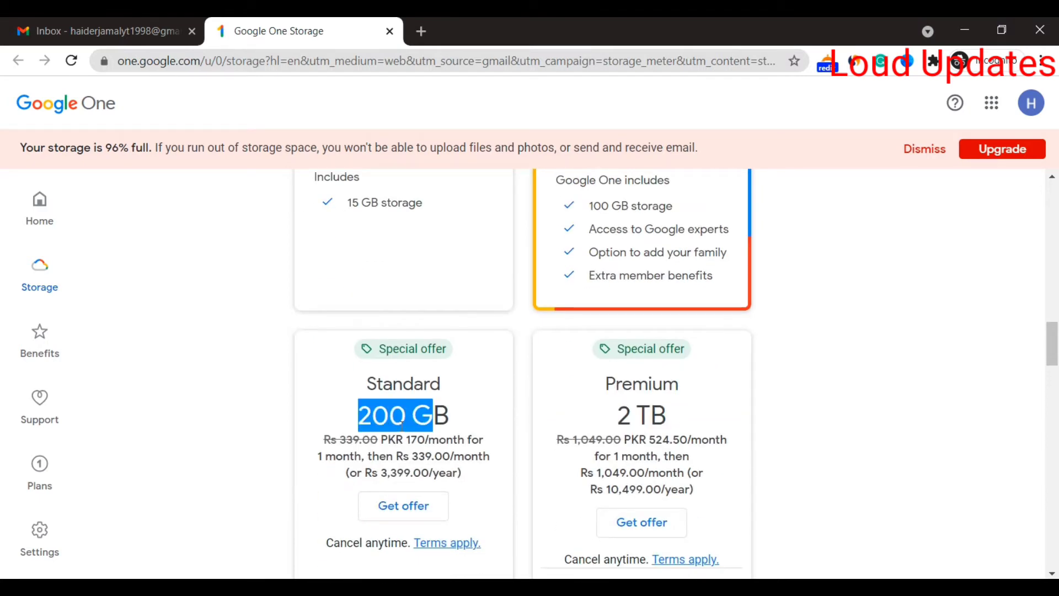
pyautogui.click(429, 418)
pyautogui.moveTo(598, 413); pyautogui.dragTo(690, 440)
pyautogui.scroll(-2, 731, 364)
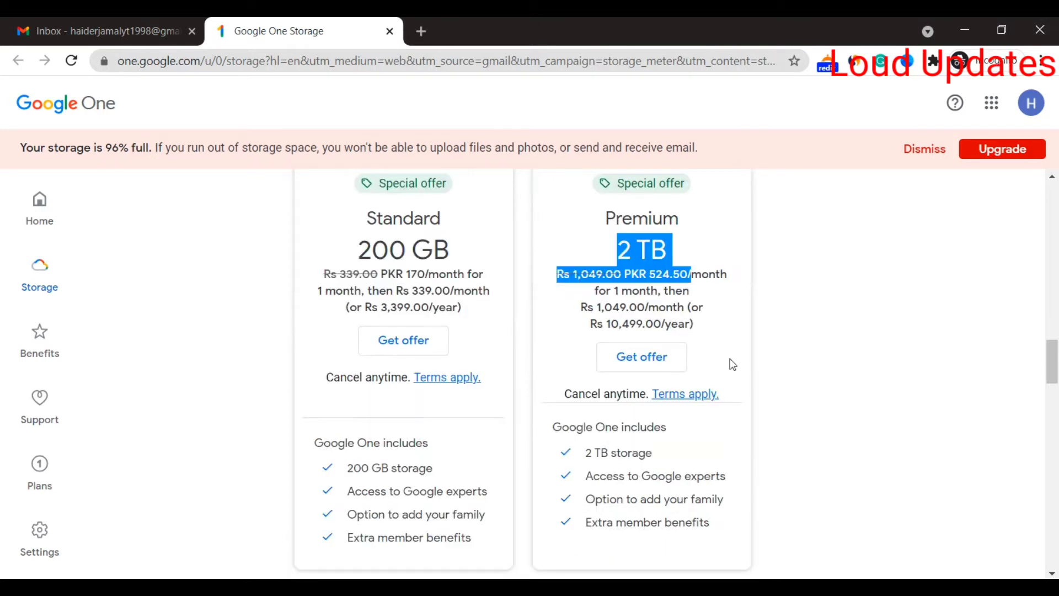
pyautogui.click(743, 421)
pyautogui.scroll(-5, 744, 423)
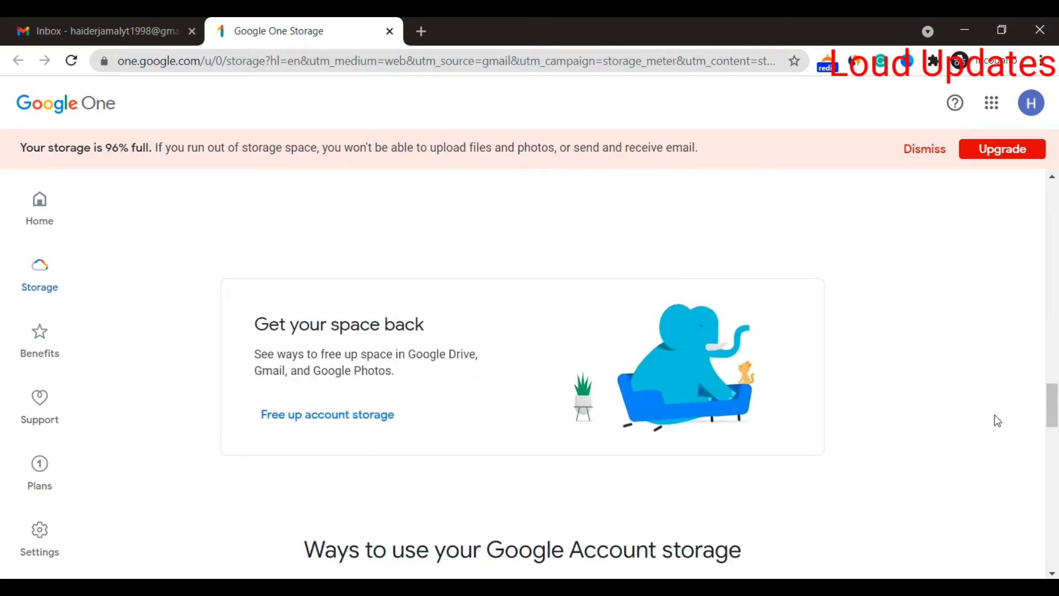
pyautogui.scroll(-5, 996, 421)
pyautogui.scroll(3, 1056, 354)
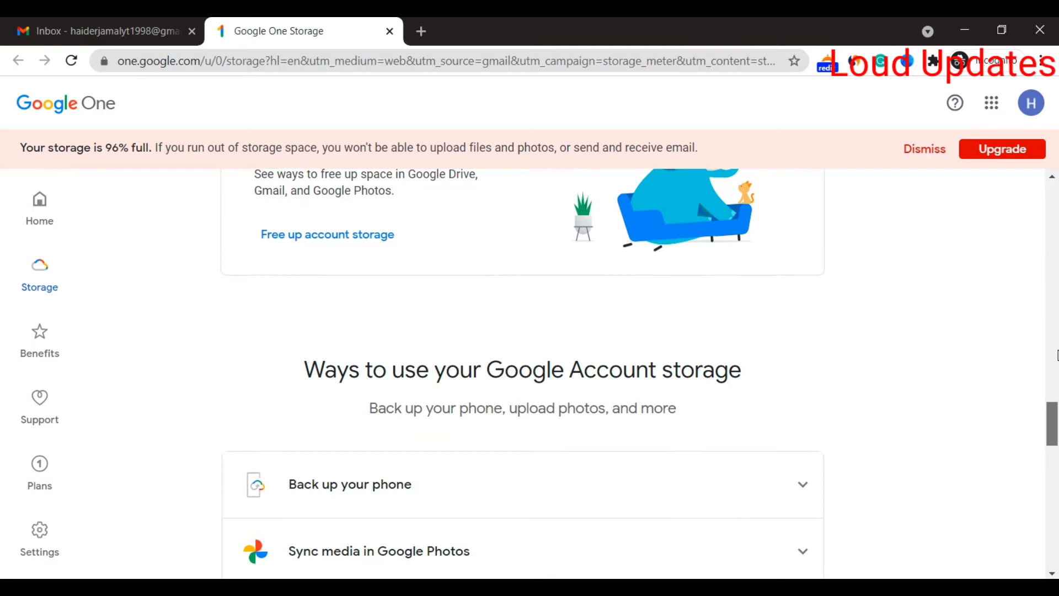
pyautogui.scroll(15, 1057, 355)
pyautogui.scroll(-1, 731, 329)
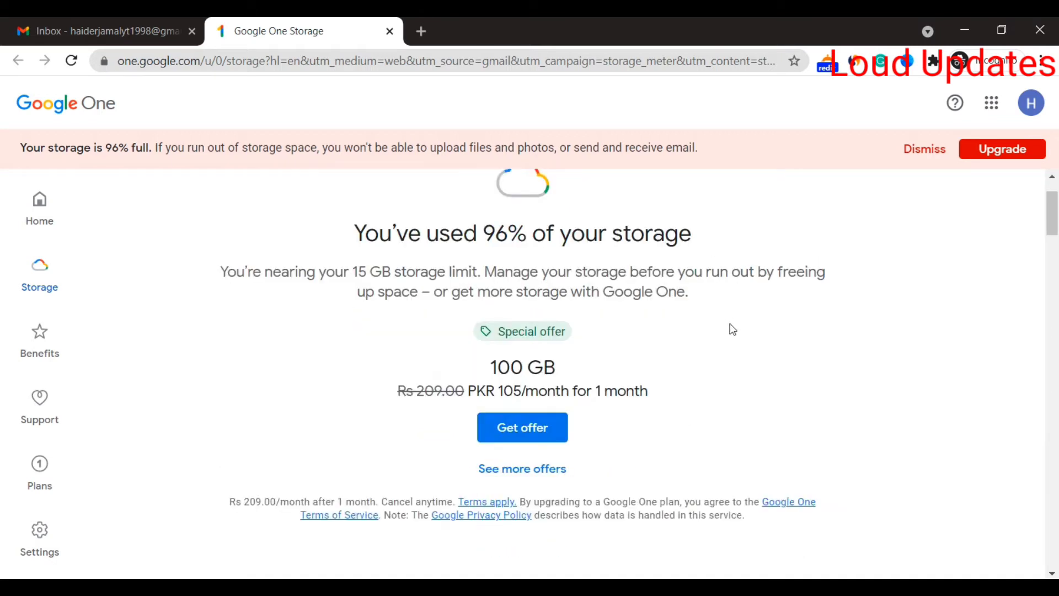
pyautogui.scroll(-1, 649, 322)
pyautogui.scroll(-1, 649, 322)
pyautogui.scroll(-2, 409, 376)
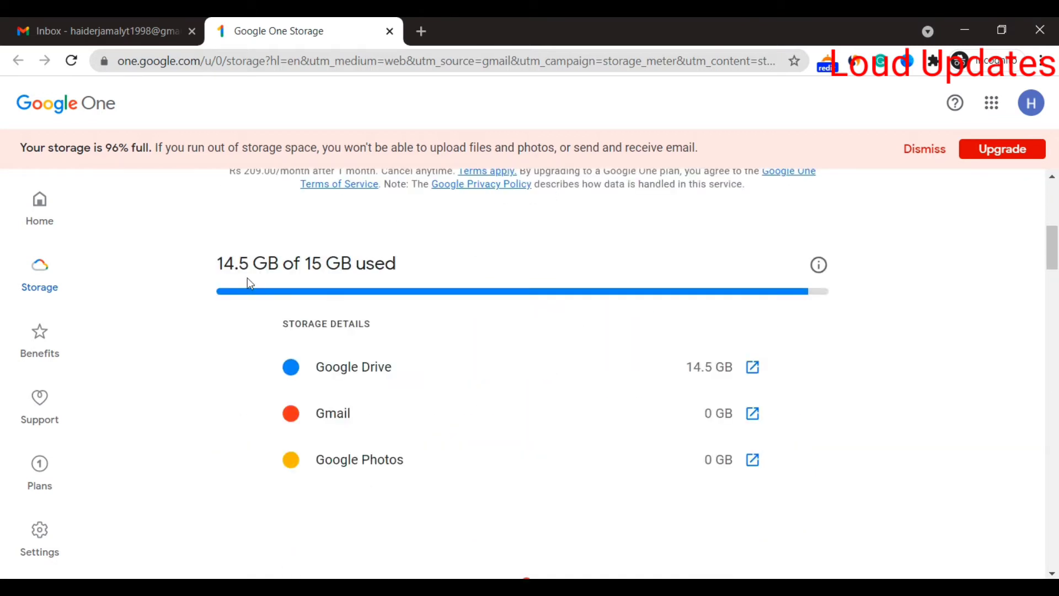
# Step: Open Google Drive's 14.5 GB storage breakdown in a new tab
pyautogui.moveTo(312, 367); pyautogui.dragTo(700, 367)
pyautogui.click(753, 367)
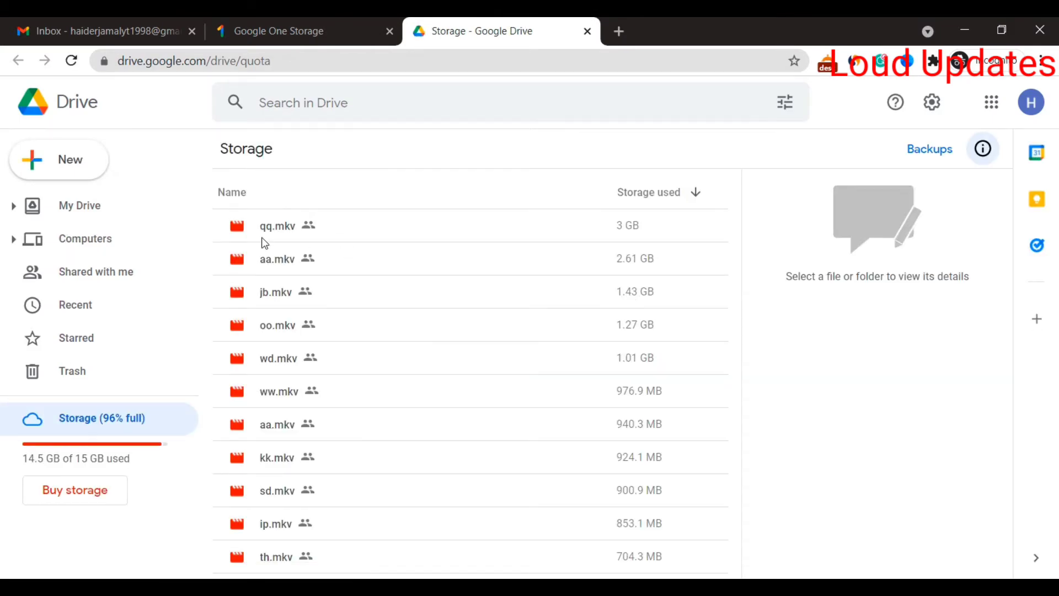
# Step: After trying a multi-file selection, select only qq.mkv, the 3 GB largest file
pyautogui.moveTo(222, 216)
pyautogui.mouseDown()
pyautogui.moveTo(546, 432)
pyautogui.moveTo(616, 570)
pyautogui.moveTo(674, 475)
pyautogui.moveTo(660, 566)
pyautogui.mouseUp()
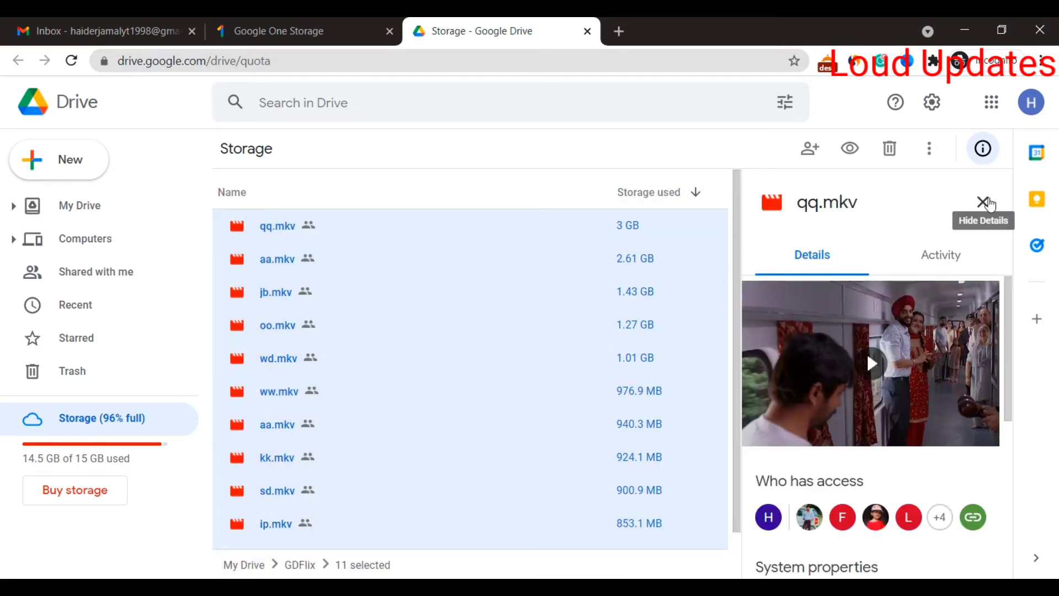
pyautogui.click(981, 202)
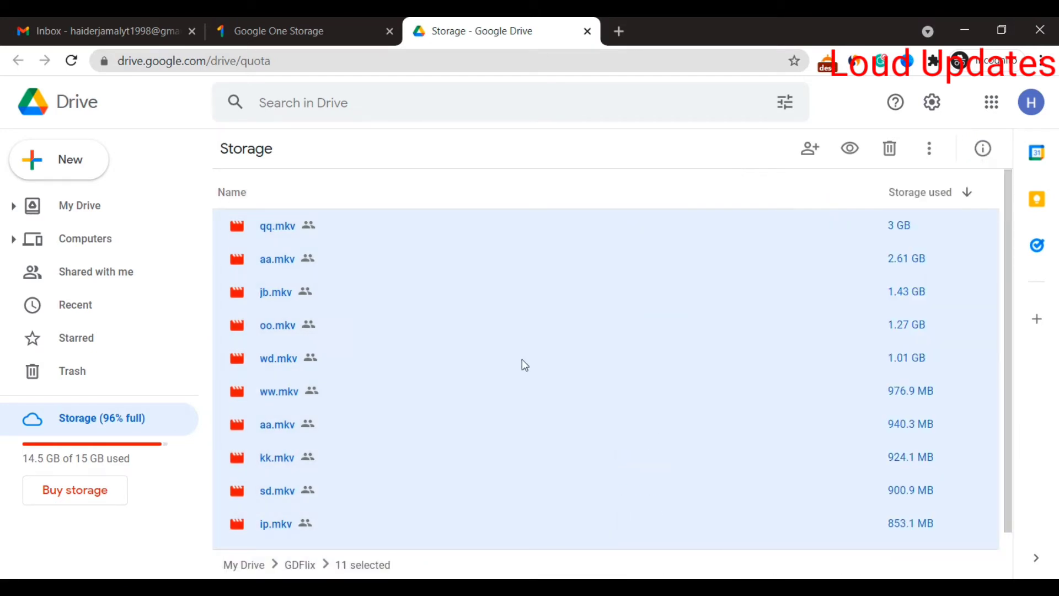
pyautogui.click(173, 537)
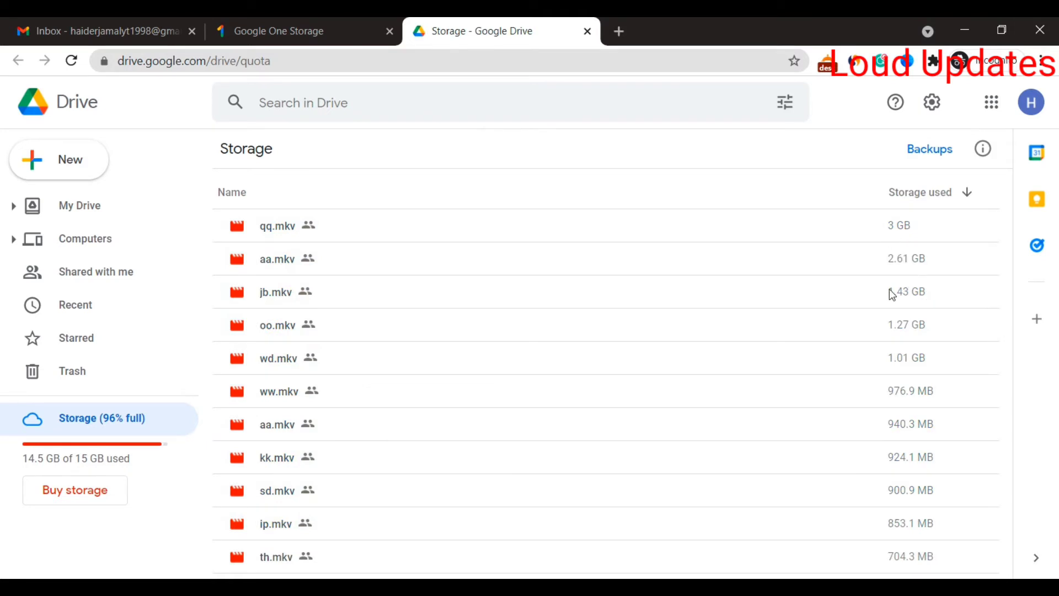
pyautogui.moveTo(889, 289); pyautogui.dragTo(917, 284)
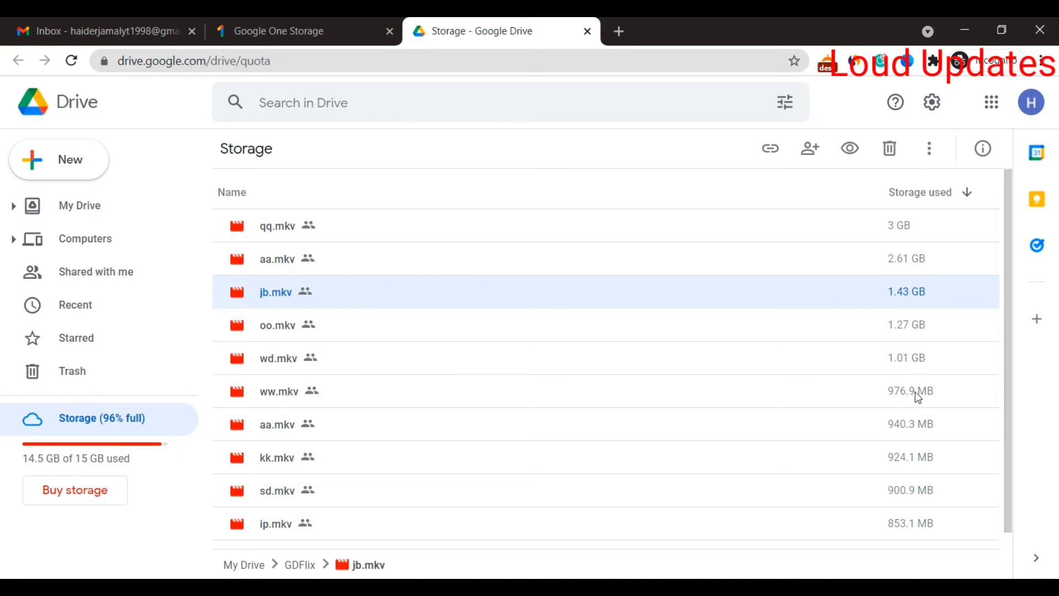
pyautogui.moveTo(909, 424)
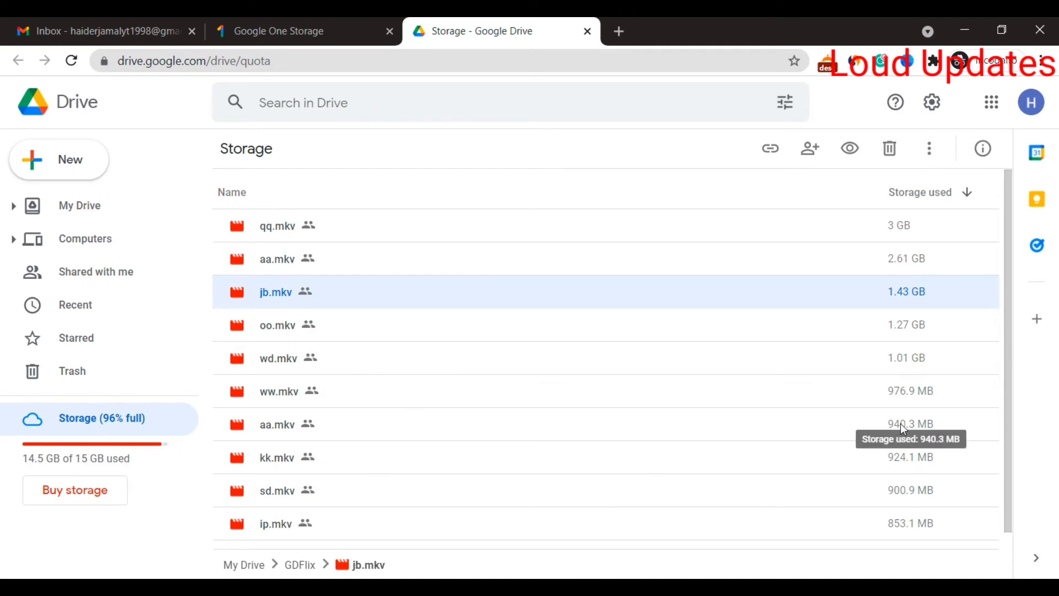
pyautogui.scroll(-1, 905, 506)
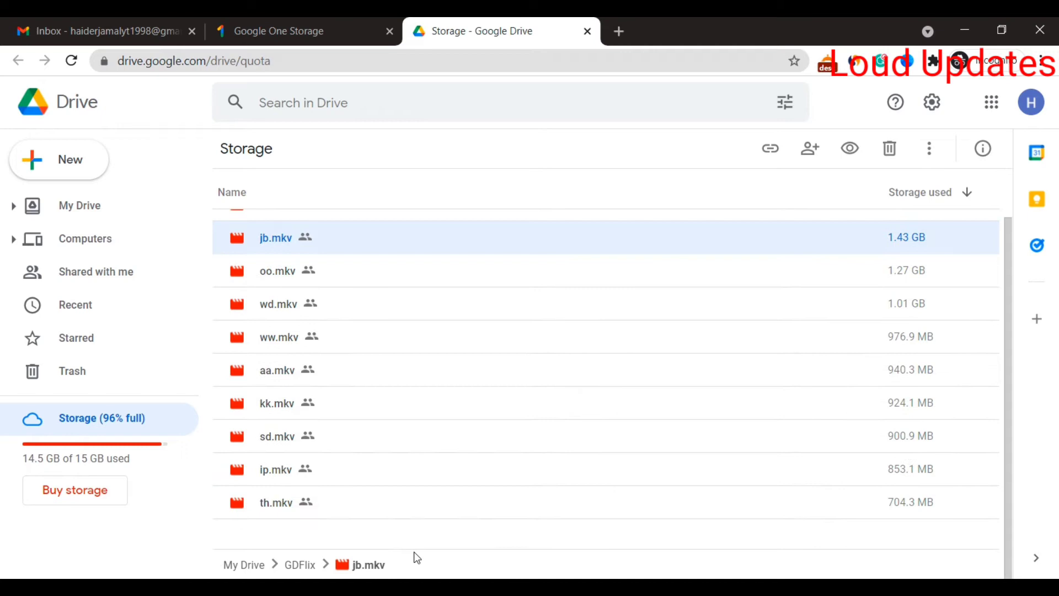
pyautogui.scroll(1, 384, 371)
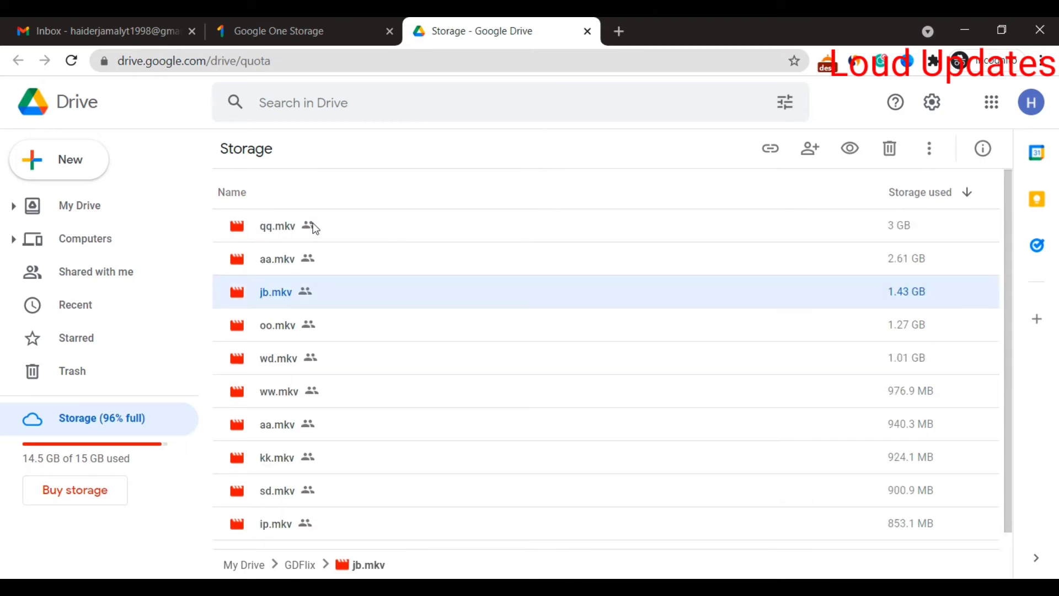
pyautogui.click(333, 225)
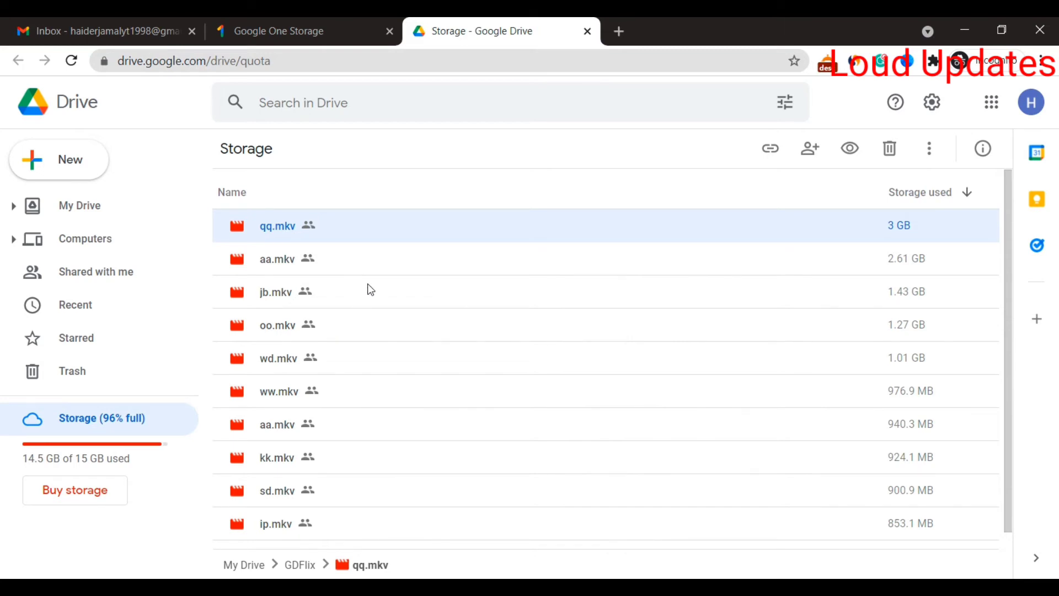
# Step: Move qq.mkv to the trash and select aa.mkv, the next largest file
pyautogui.click(889, 149)
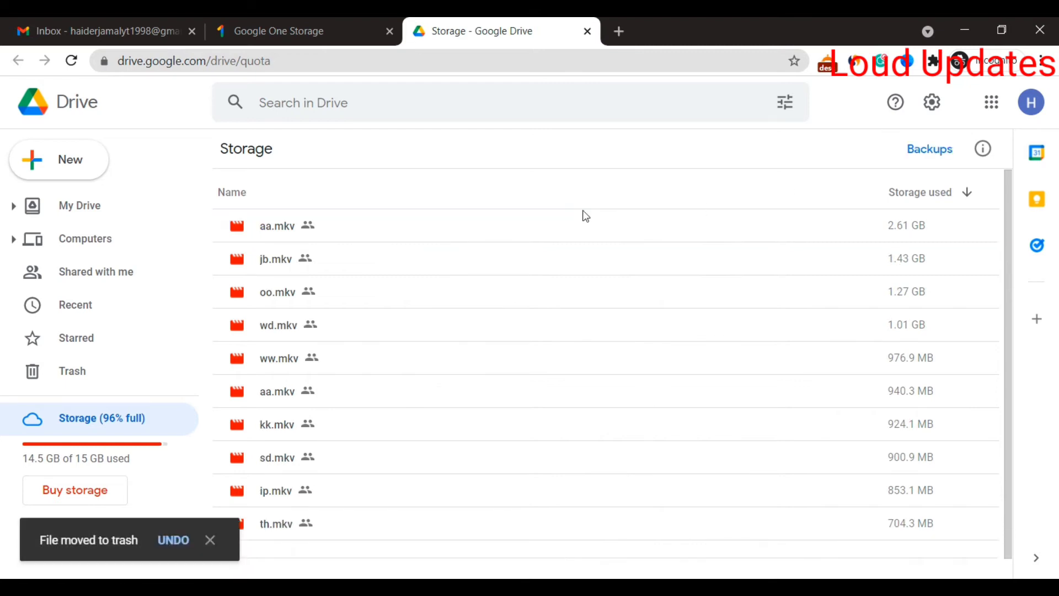
pyautogui.click(393, 225)
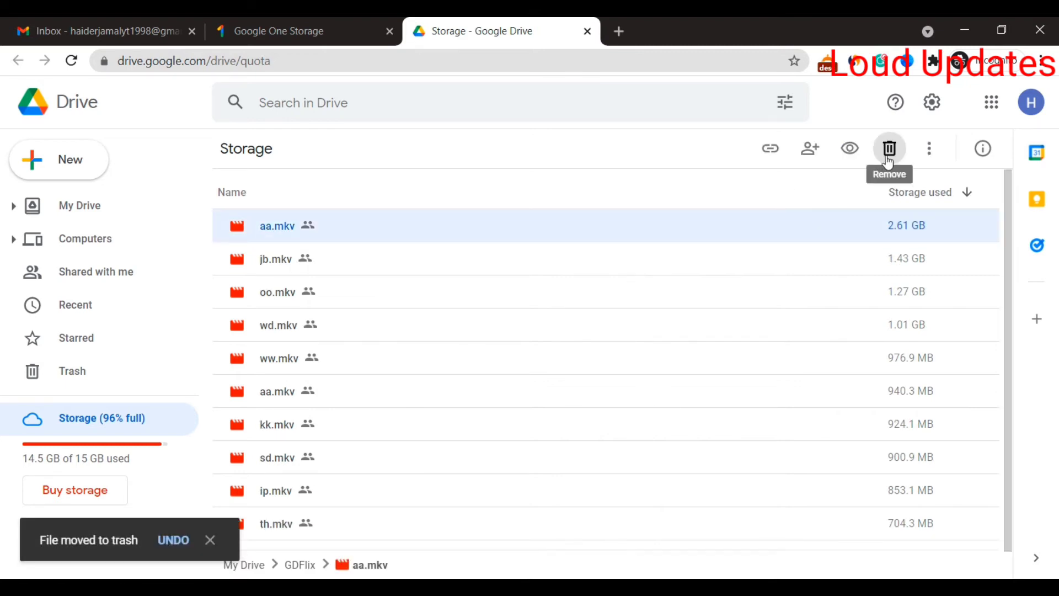
pyautogui.rightClick(438, 226)
pyautogui.click(406, 227)
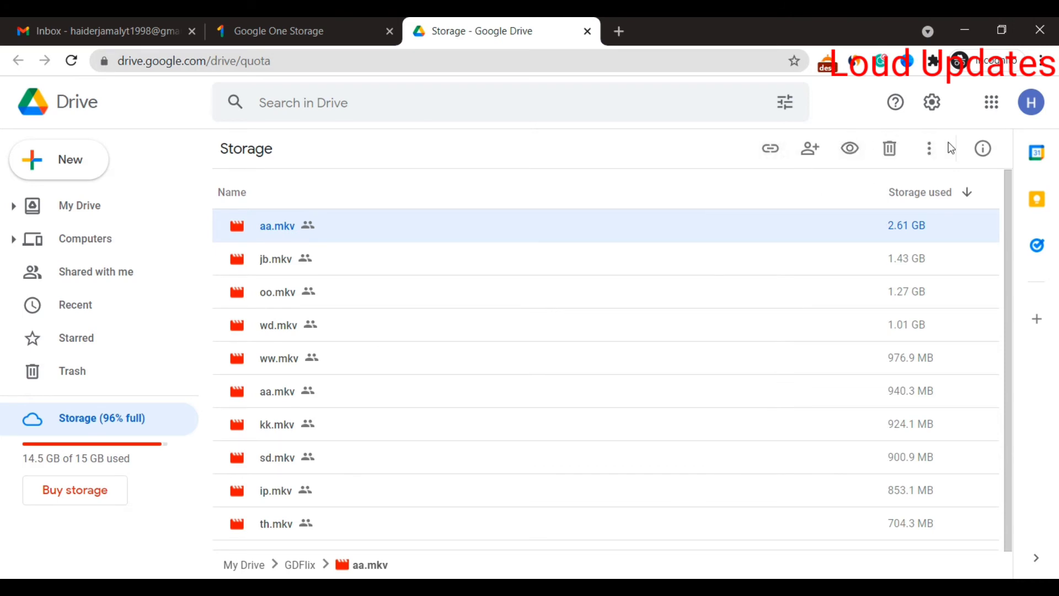
# Step: Move the 2.61 GB aa.mkv to the trash
pyautogui.click(930, 150)
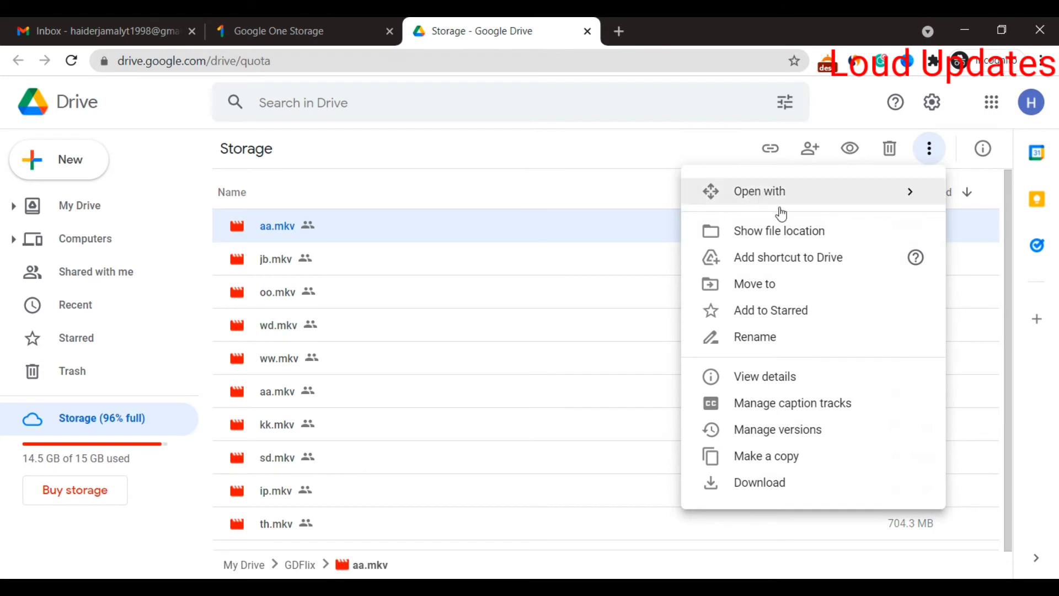
pyautogui.click(396, 237)
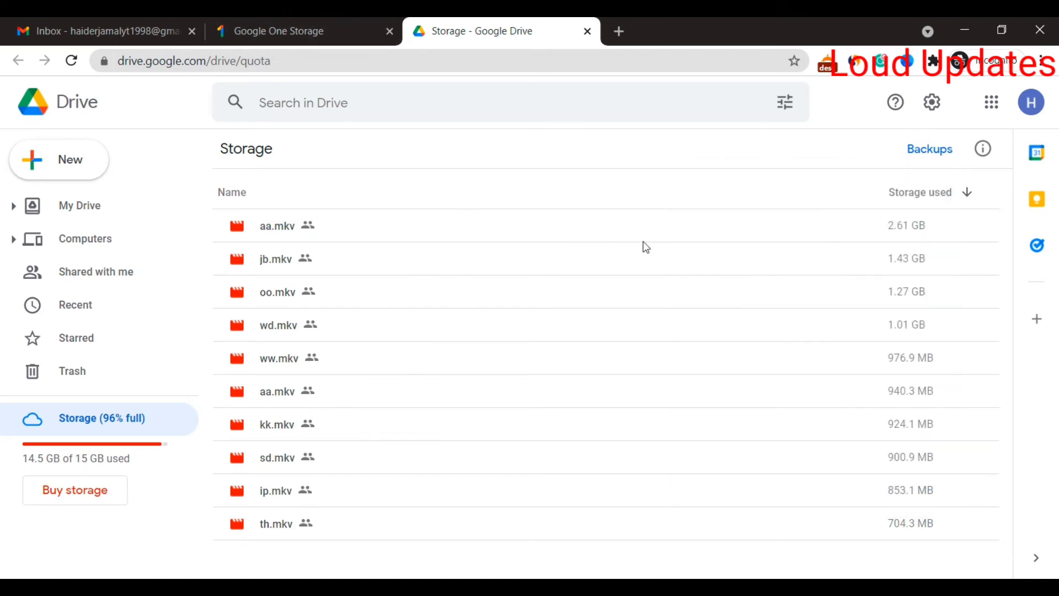
pyautogui.rightClick(606, 232)
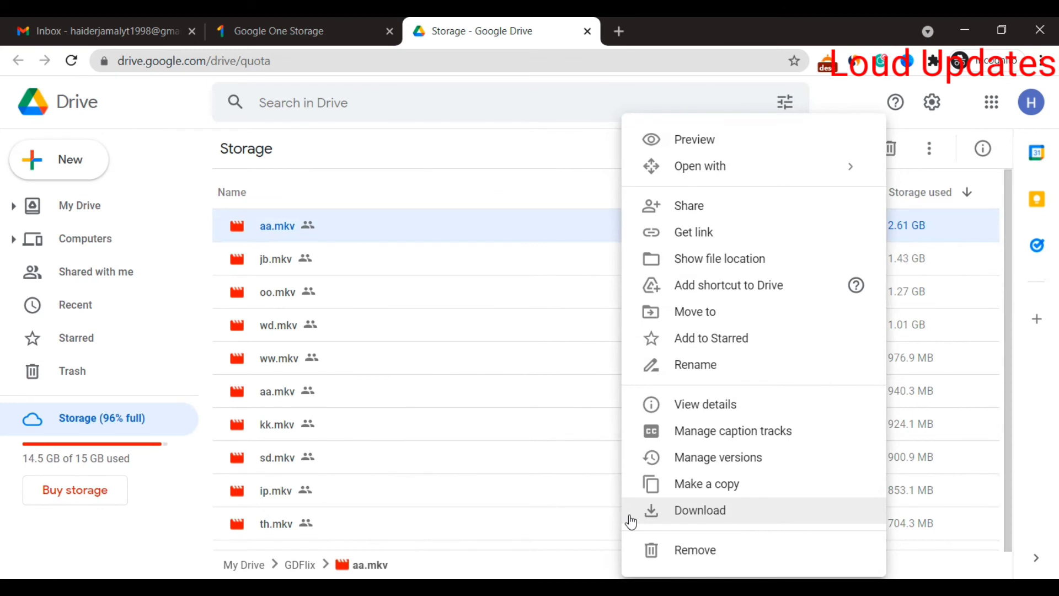
pyautogui.click(671, 549)
# Step: Check Google One's usage heading, then return to Drive's files ranked by storage
pyautogui.click(278, 31)
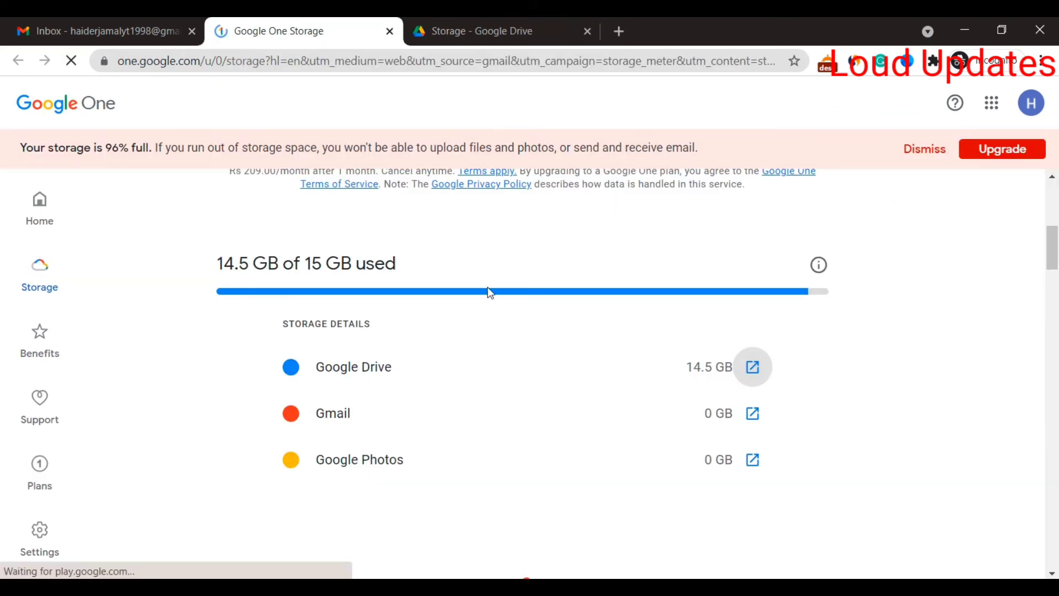
pyautogui.scroll(-3, 486, 315)
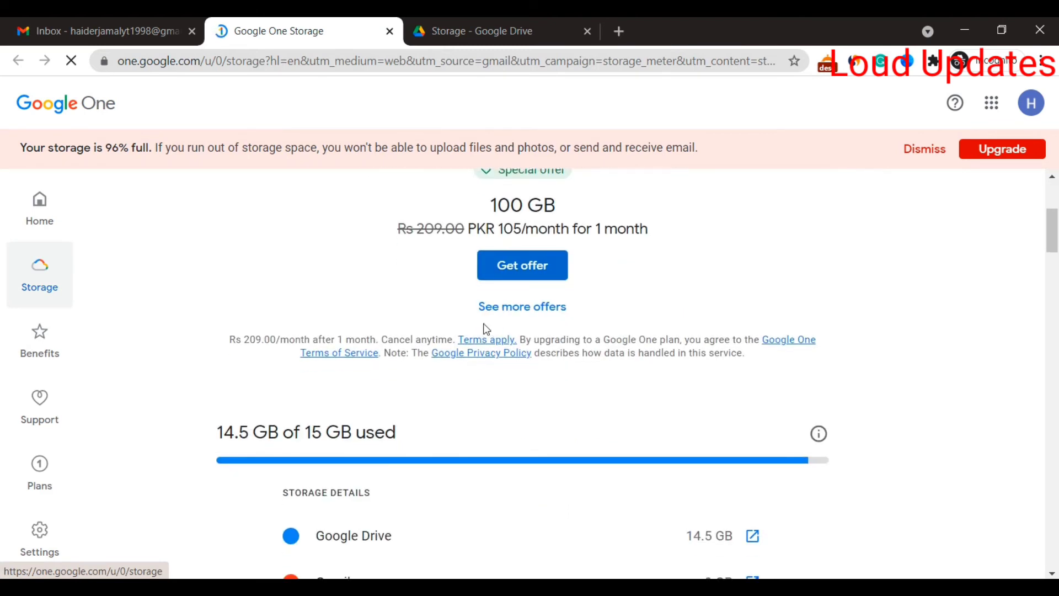
pyautogui.moveTo(484, 328); pyautogui.dragTo(651, 335)
pyautogui.scroll(-4, 650, 335)
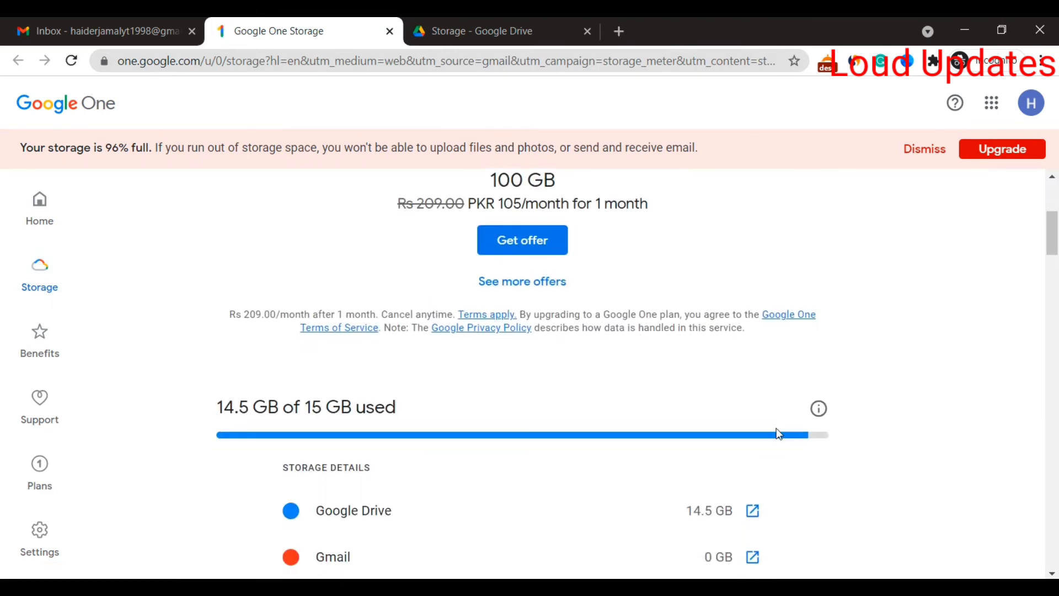
pyautogui.click(491, 20)
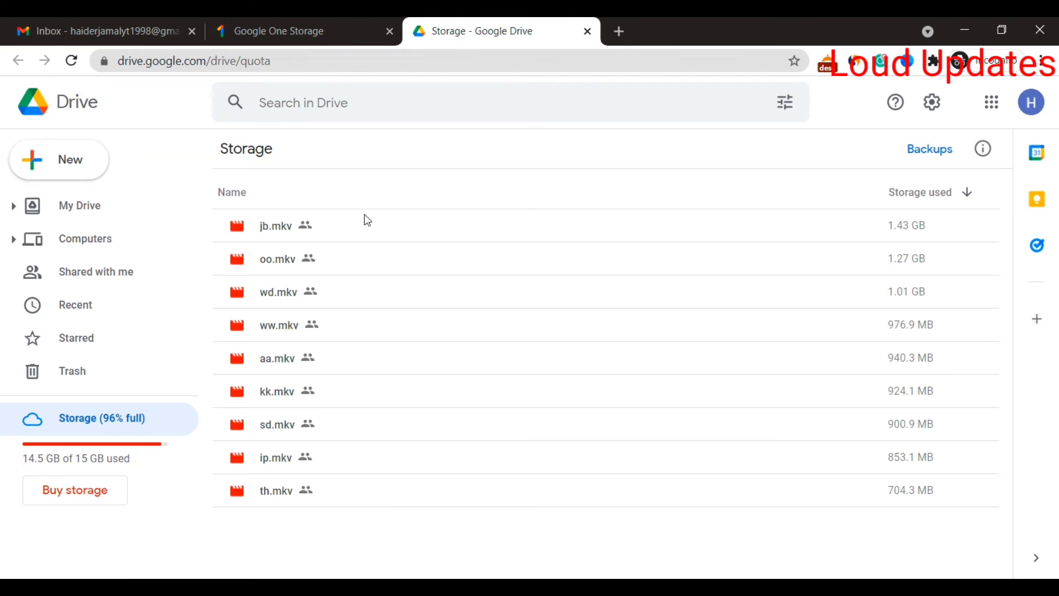
# Step: Trash all nine remaining .mkv files and view the Drive Trash
pyautogui.moveTo(367, 219); pyautogui.dragTo(396, 502)
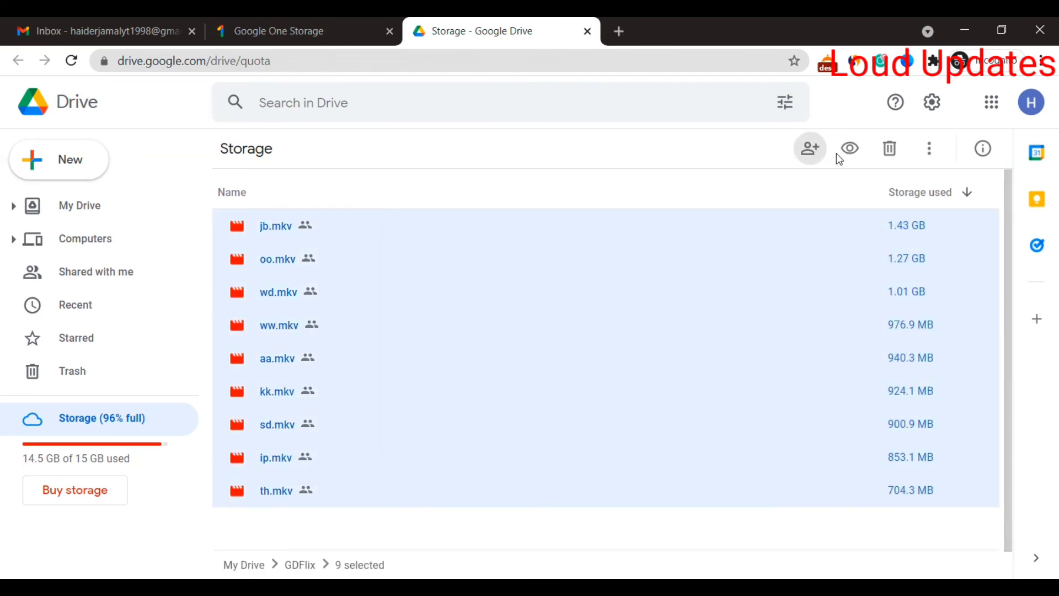
pyautogui.click(888, 149)
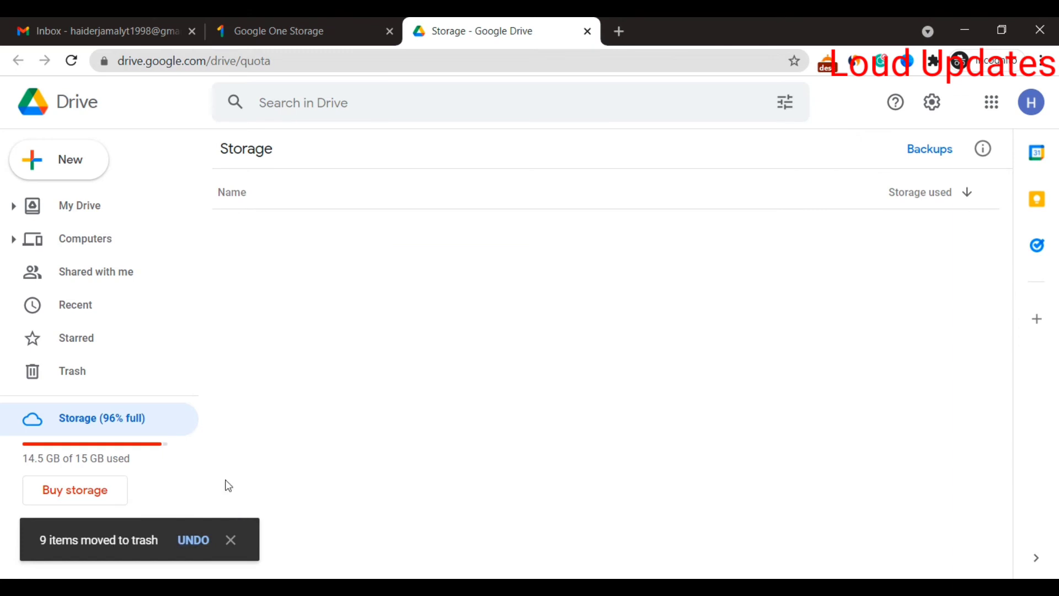
pyautogui.click(52, 373)
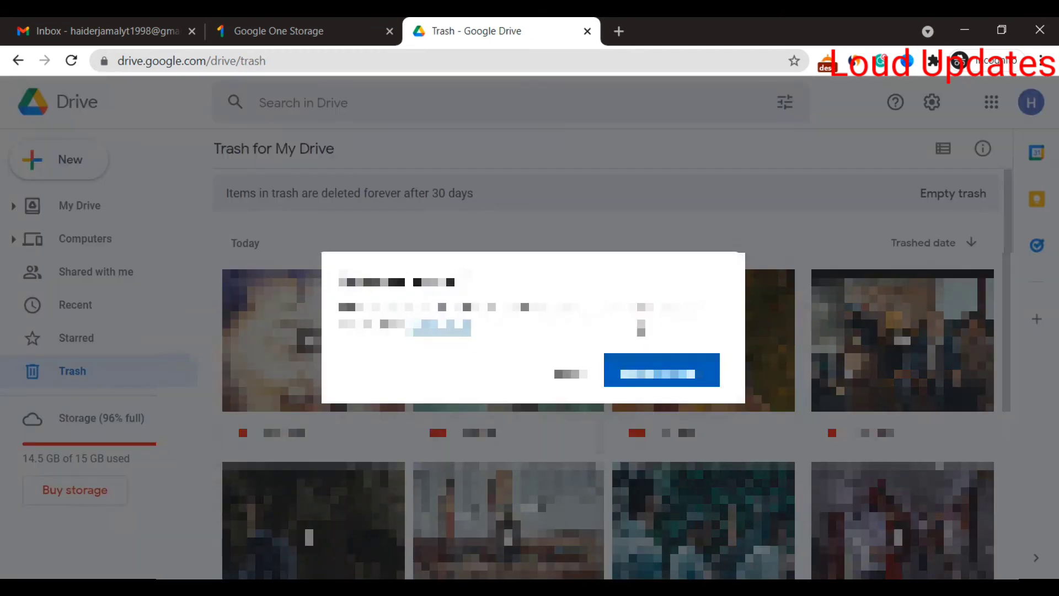
# Step: Permanently empty the Drive trash, then reload Google One to show 0 GB of 15 GB used
pyautogui.click(979, 193)
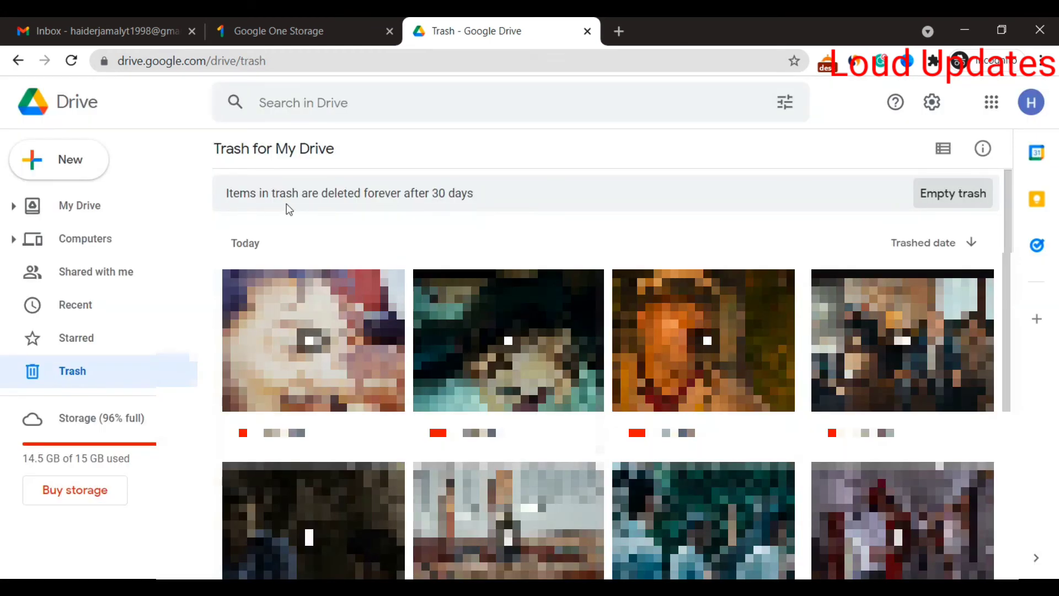
pyautogui.moveTo(475, 197)
pyautogui.mouseDown()
pyautogui.moveTo(258, 197)
pyautogui.moveTo(363, 199)
pyautogui.mouseUp()
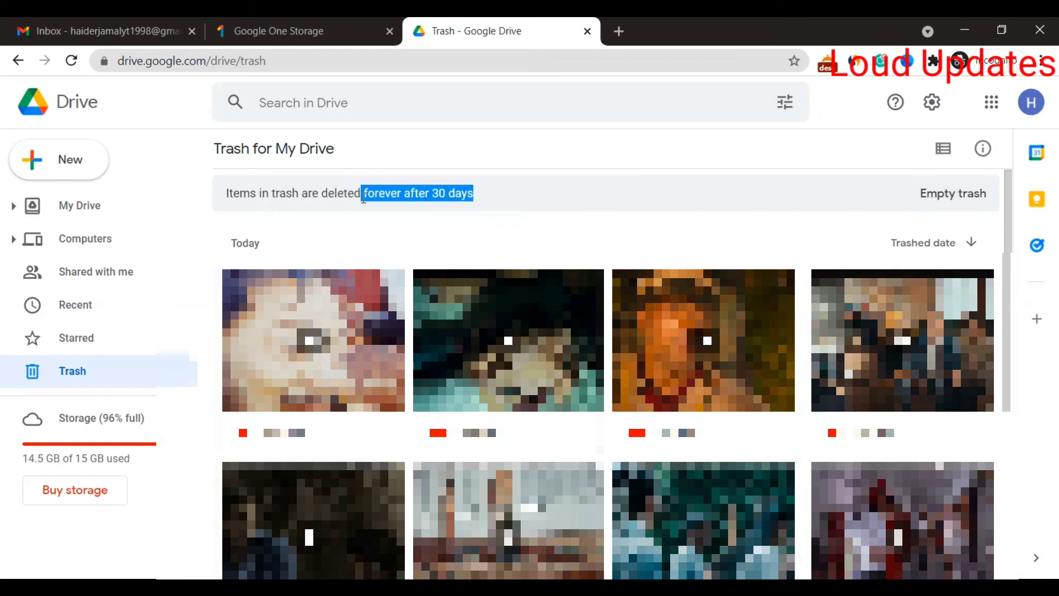
pyautogui.moveTo(273, 204); pyautogui.dragTo(285, 200)
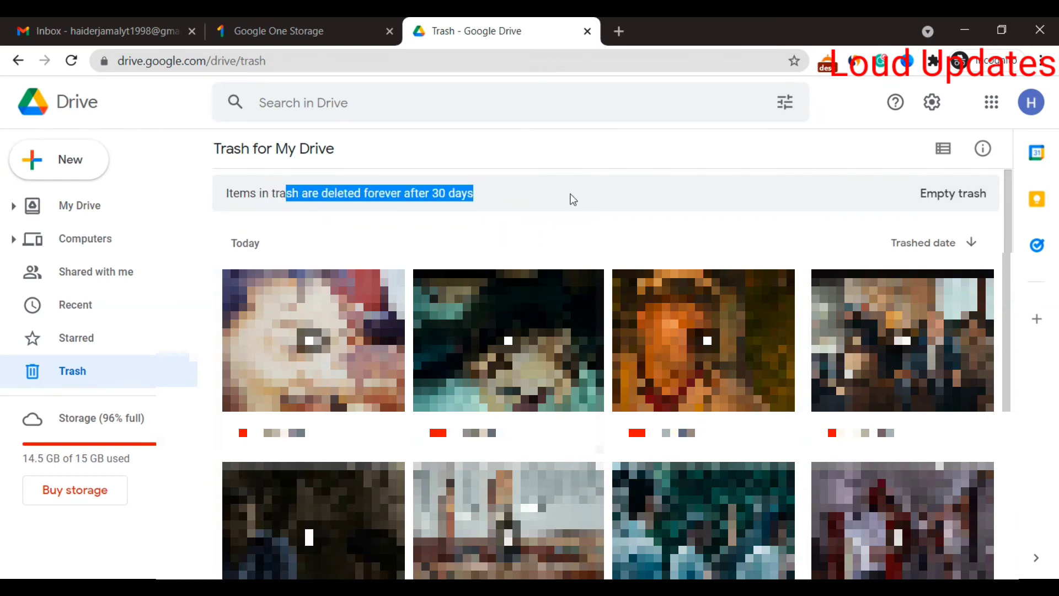
pyautogui.click(949, 199)
pyautogui.click(662, 370)
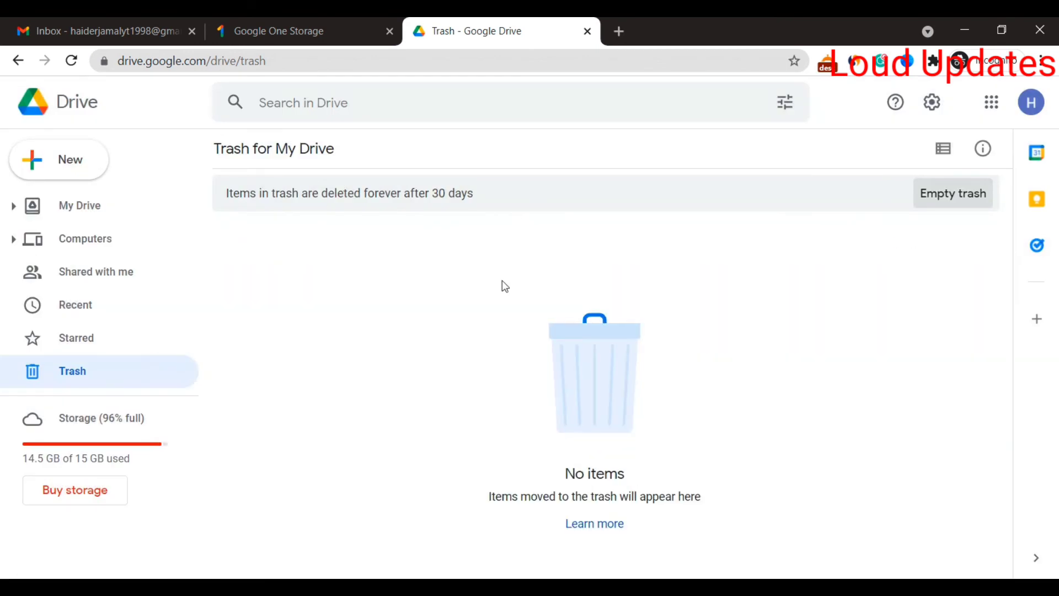
pyautogui.click(281, 30)
pyautogui.click(71, 60)
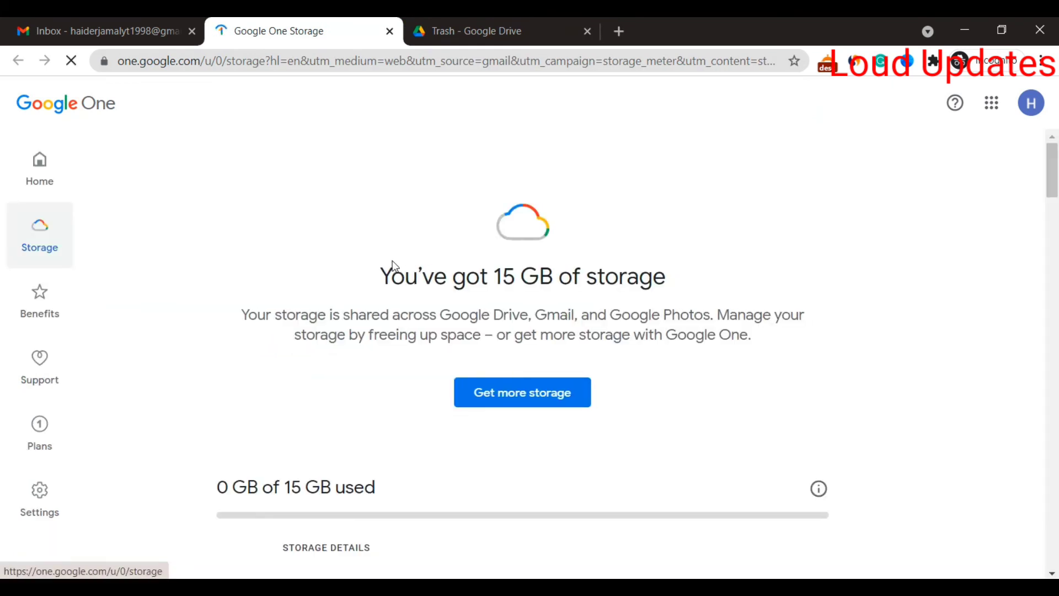
# Step: Glance at the emptied Drive trash, then return to the Gmail inbox still showing 14.5 GB used
pyautogui.moveTo(395, 264); pyautogui.dragTo(691, 272)
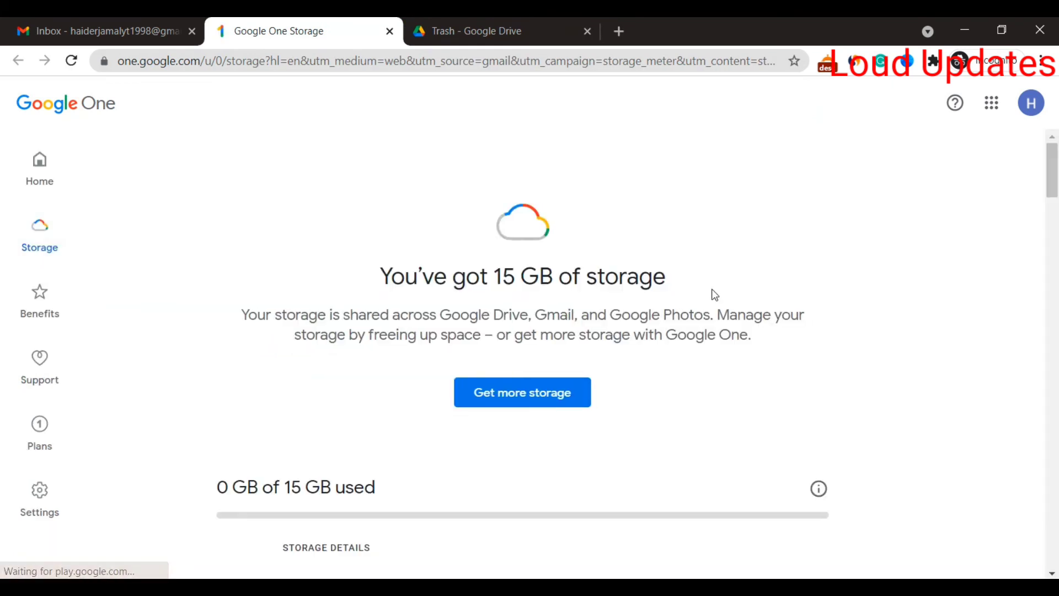
pyautogui.click(468, 30)
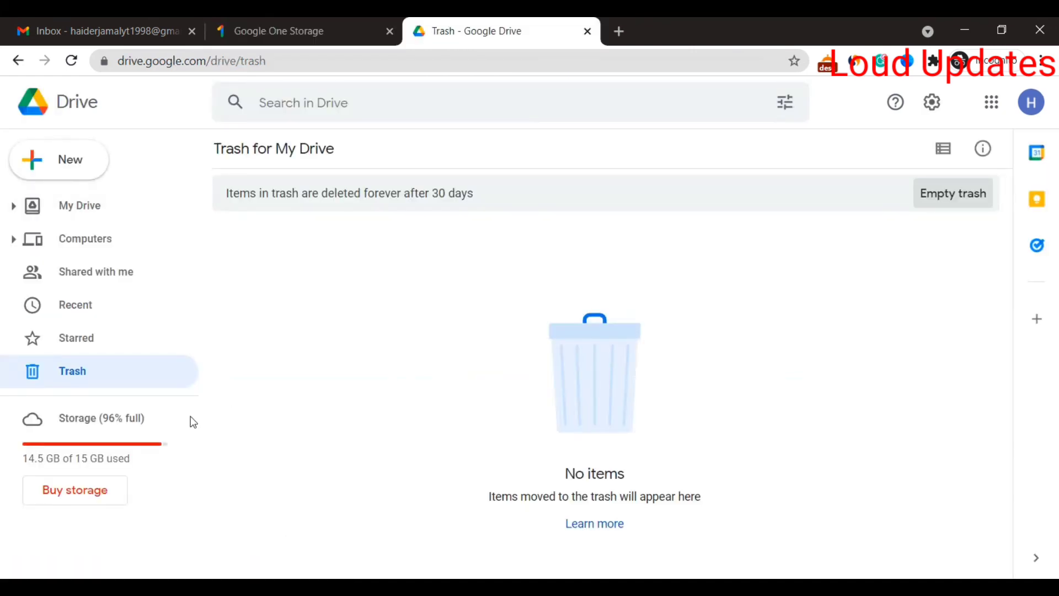
pyautogui.click(11, 22)
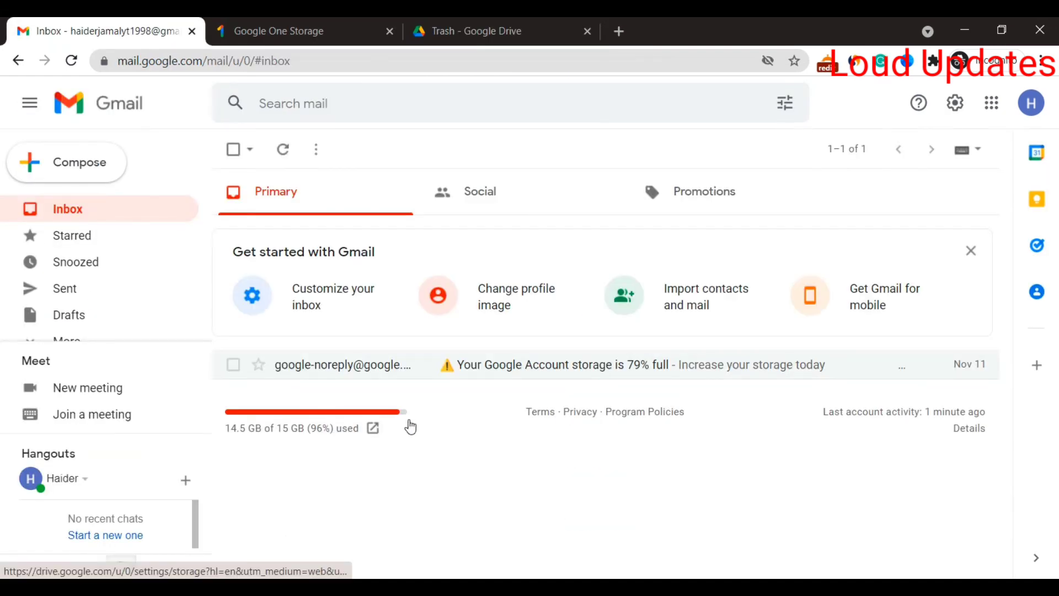
# Step: Reload Gmail so its footer shows 0 GB of 15 GB used
pyautogui.tripleClick(251, 405)
pyautogui.press('F5')
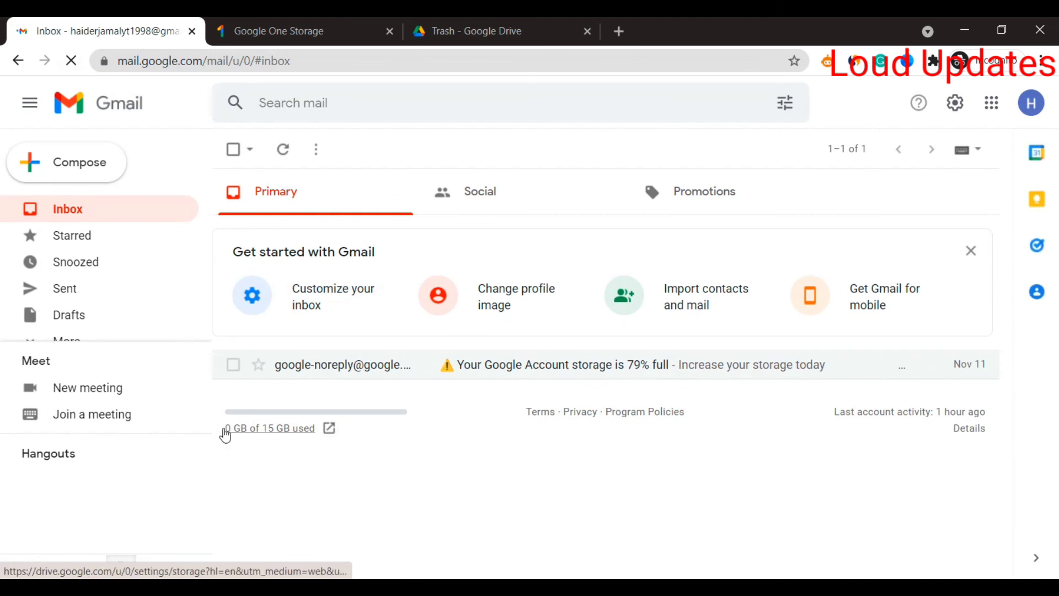
pyautogui.moveTo(224, 434); pyautogui.dragTo(327, 433)
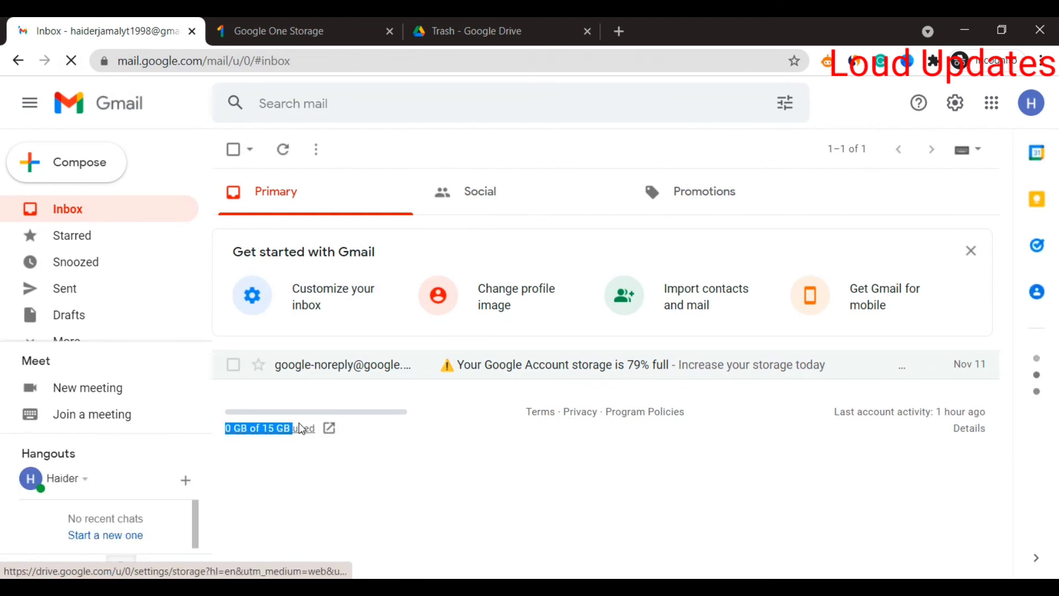
pyautogui.click(303, 429)
# Step: Delete the storage-warning email, undo the deletion, and return to Google One
pyautogui.click(529, 362)
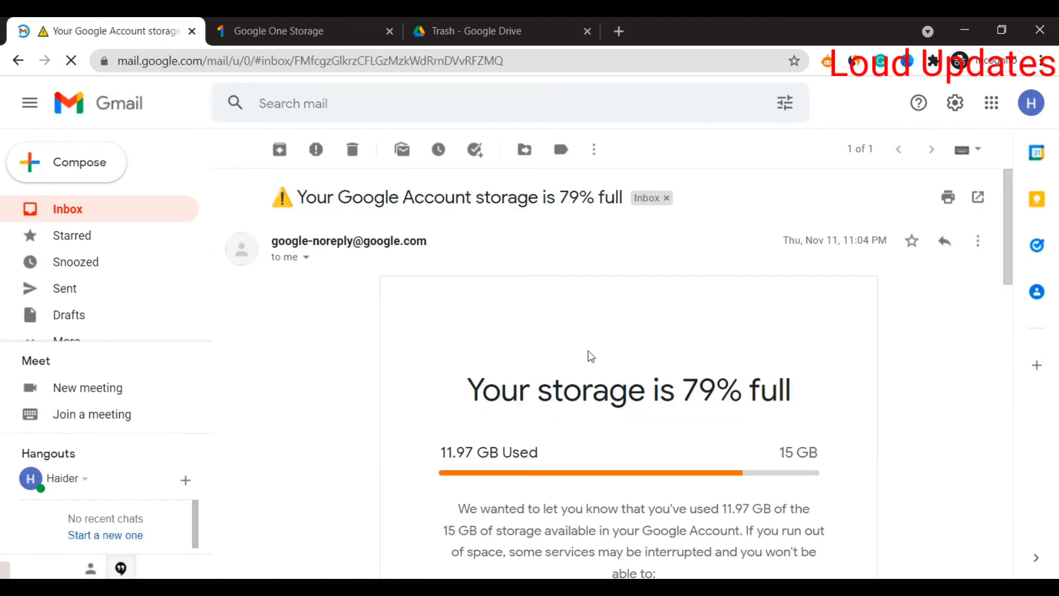
pyautogui.scroll(-5, 645, 397)
pyautogui.scroll(5, 494, 293)
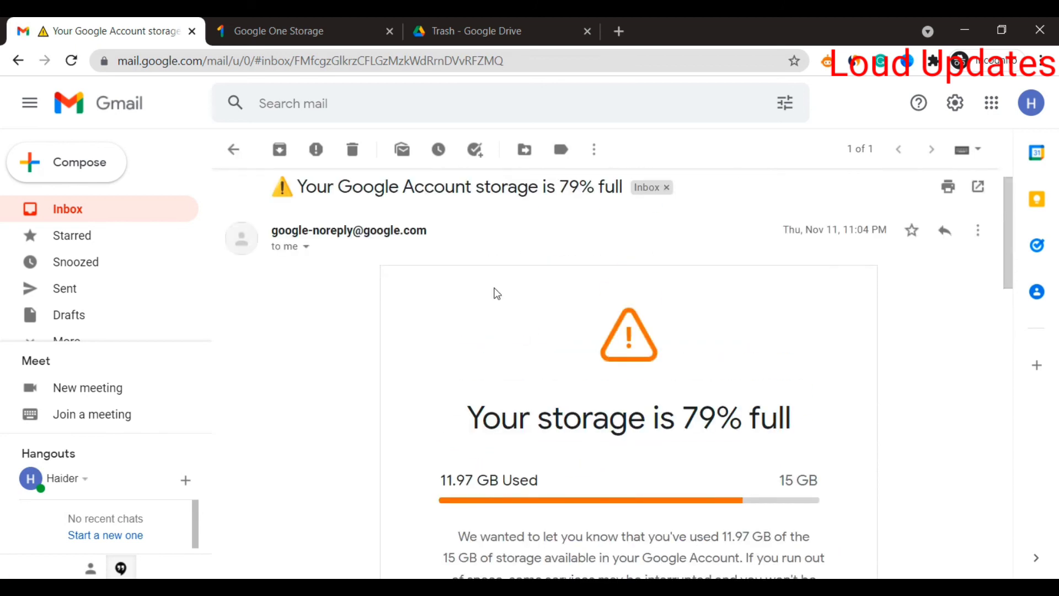
pyautogui.click(351, 149)
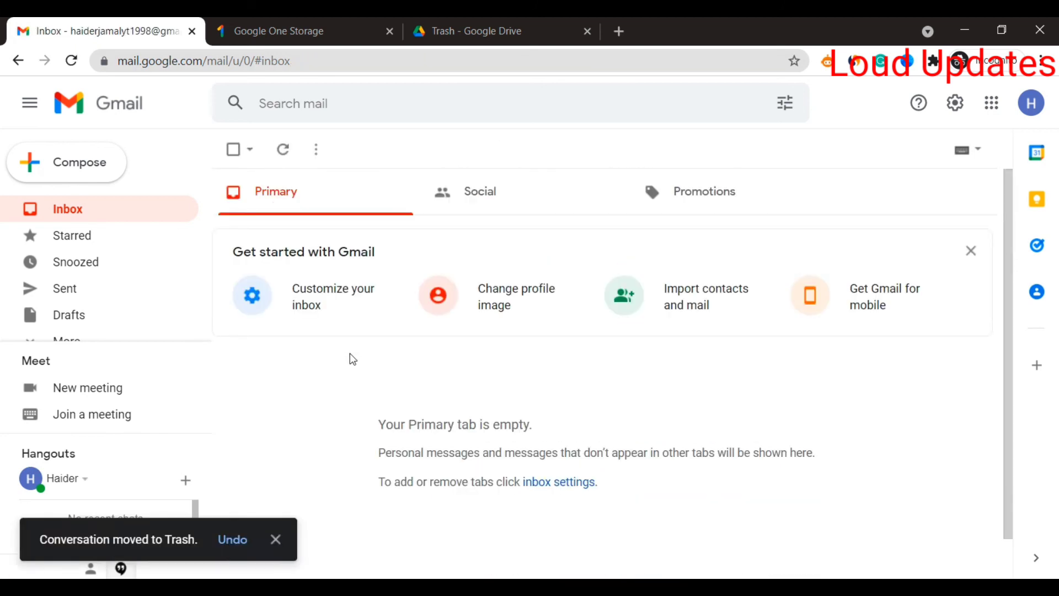
pyautogui.click(232, 539)
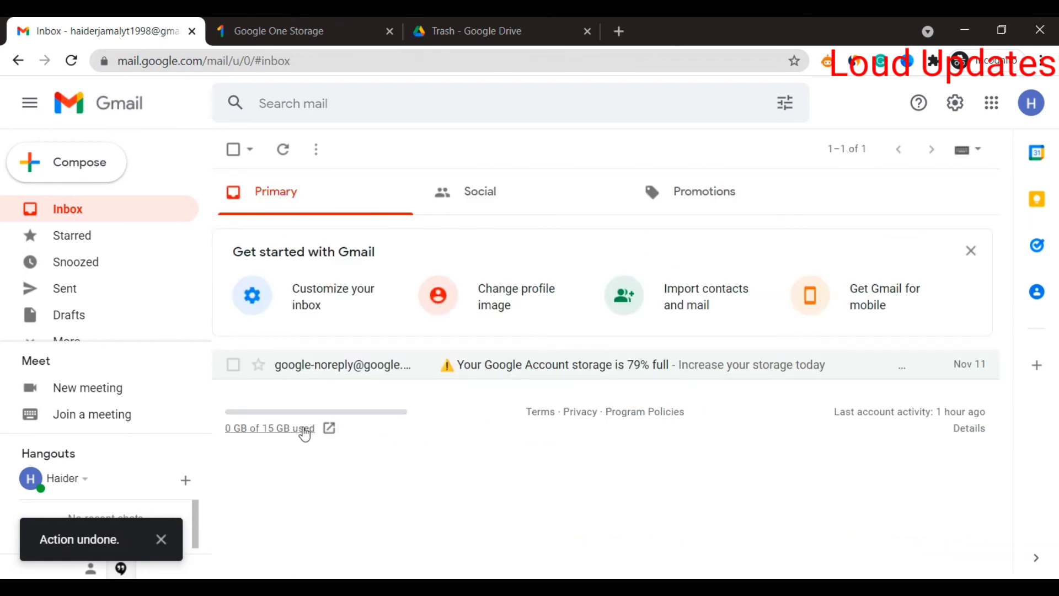
pyautogui.click(285, 30)
pyautogui.scroll(-5, 701, 208)
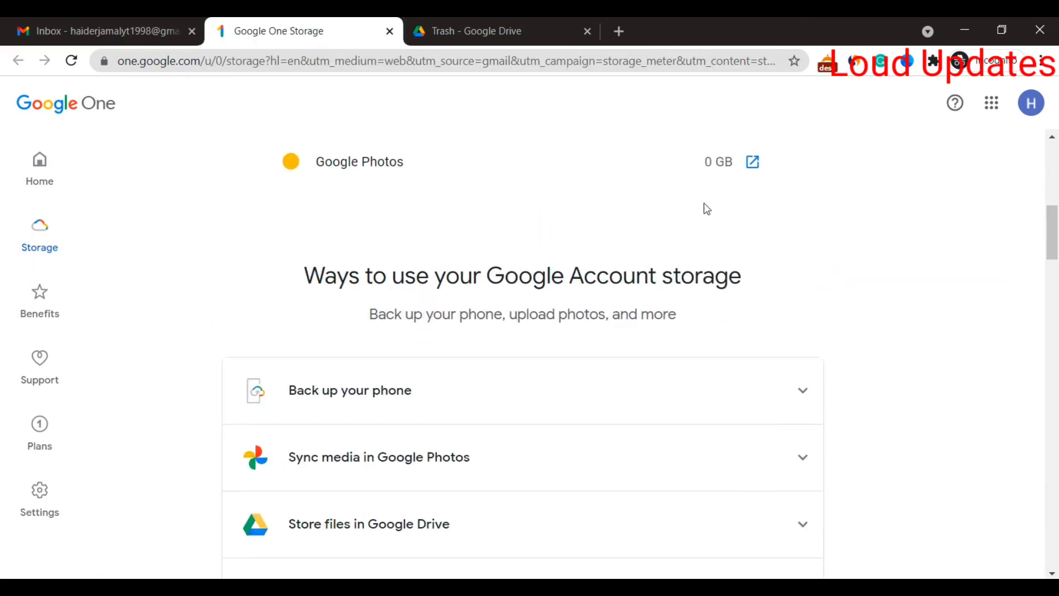
pyautogui.scroll(3, 701, 274)
pyautogui.scroll(-1, 701, 274)
pyautogui.moveTo(270, 181); pyautogui.dragTo(462, 279)
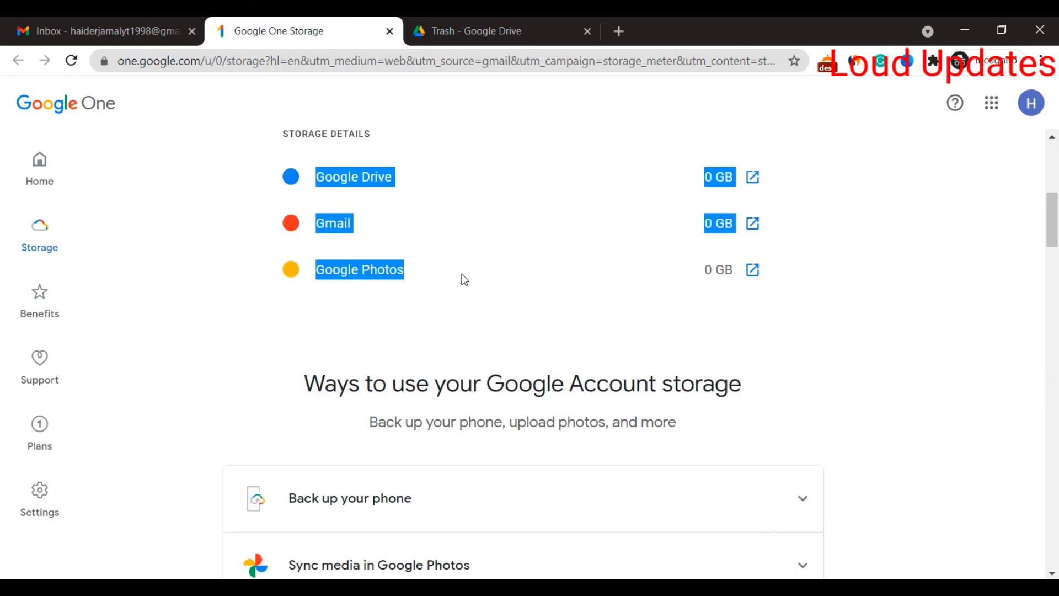